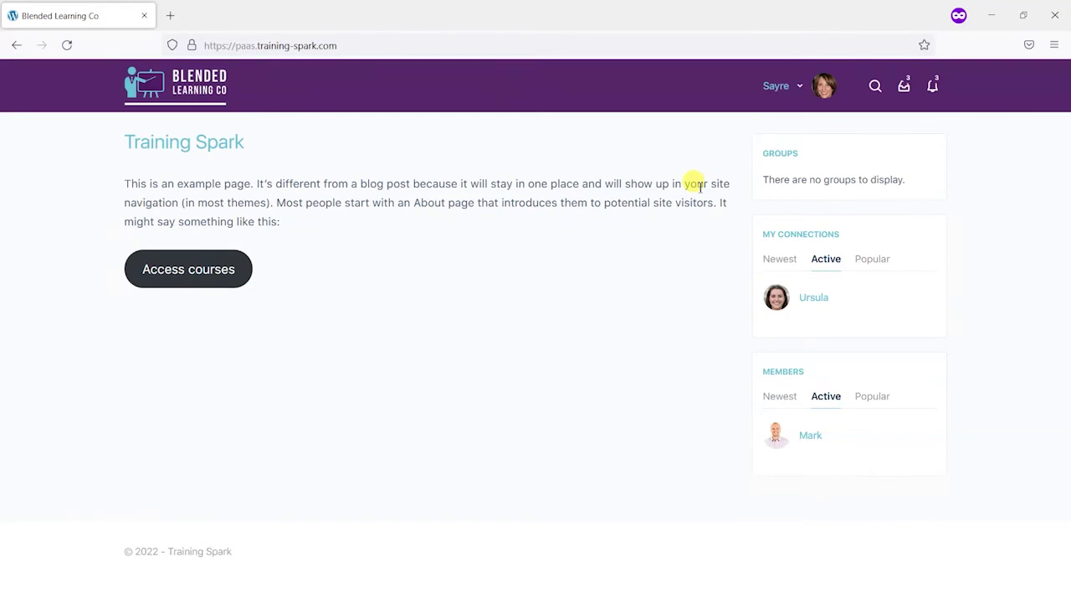
Open the Week 1 lesson of the 21 Day Resilience Plan course from the course catalogue.
click(239, 269)
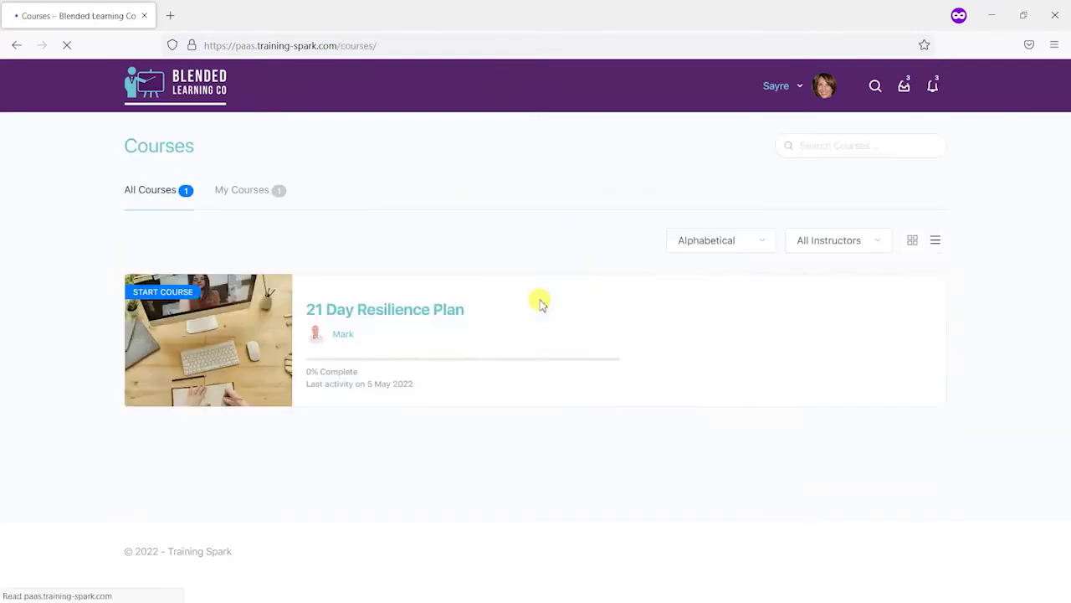
click(239, 415)
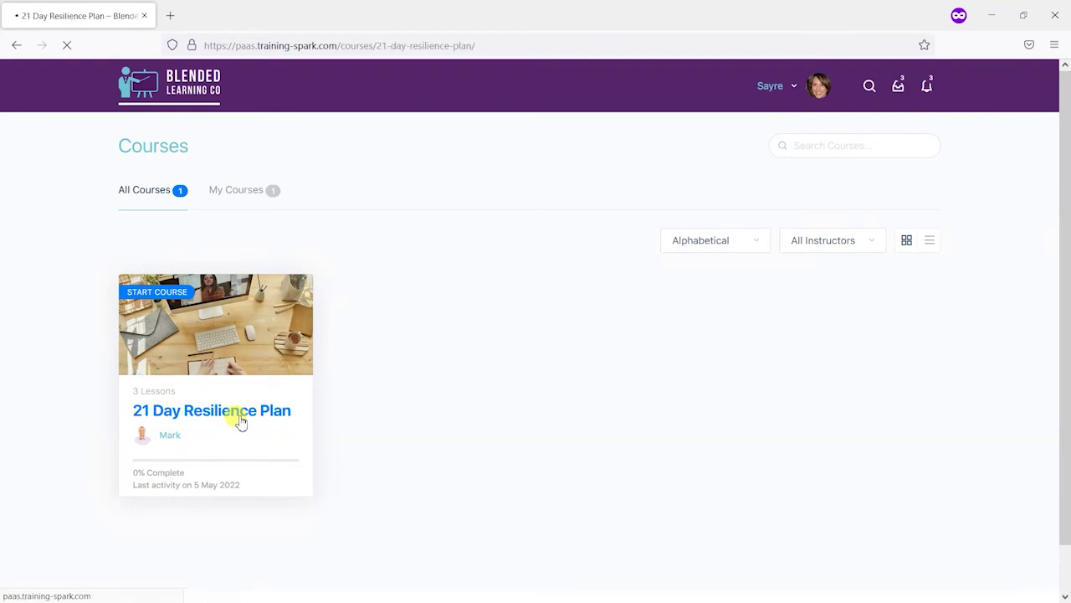
scroll(757, 293, down, 1)
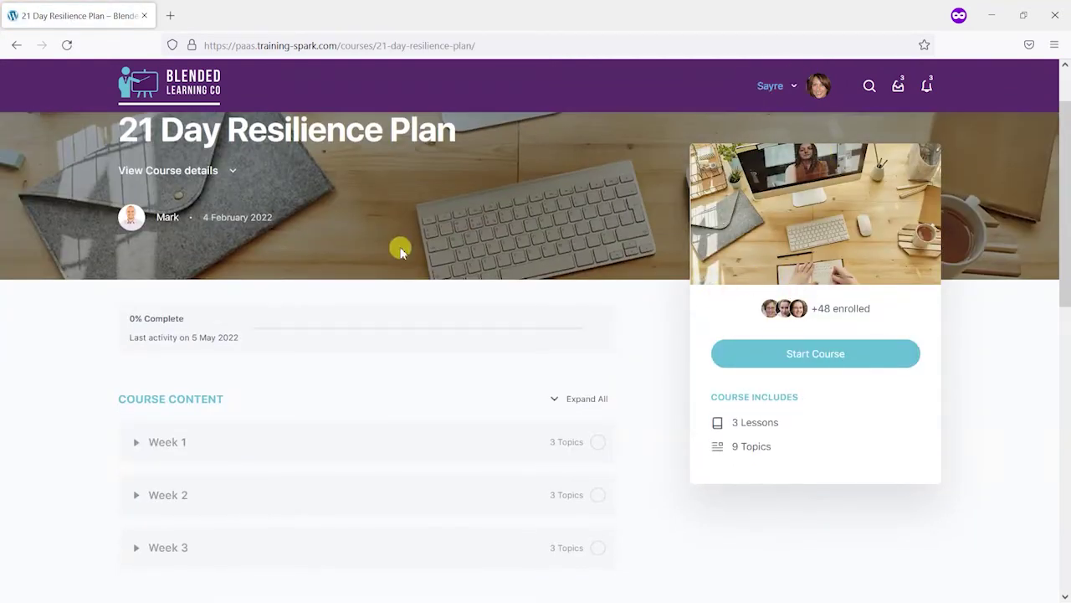
scroll(224, 368, down, 1)
click(222, 368)
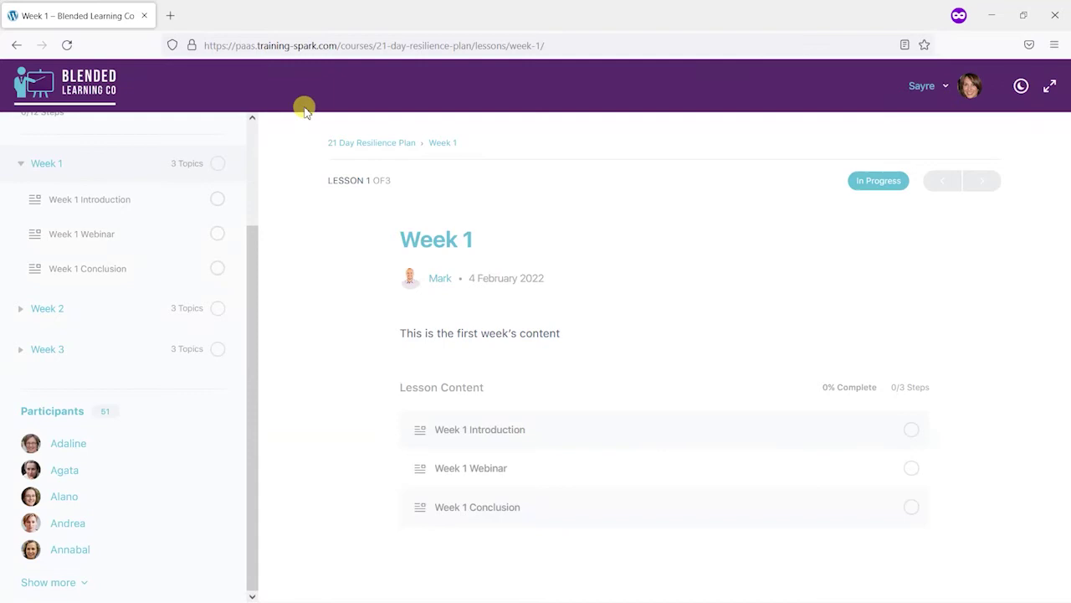
View the profile of the third participant listed beside the Week 1 lesson and return to the lesson.
click(73, 506)
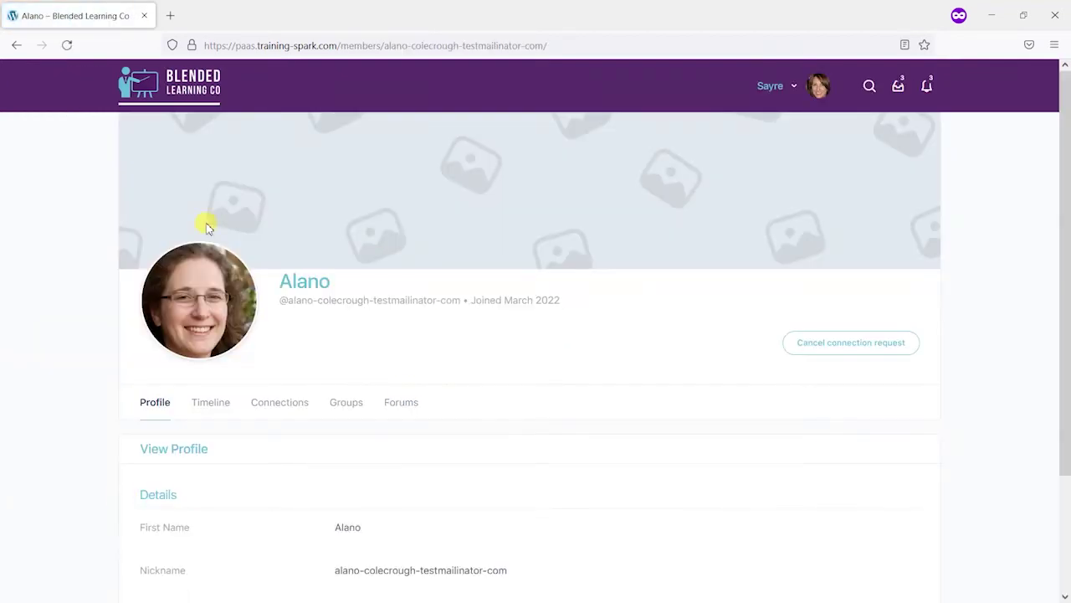
click(16, 45)
scroll(136, 470, down, 1)
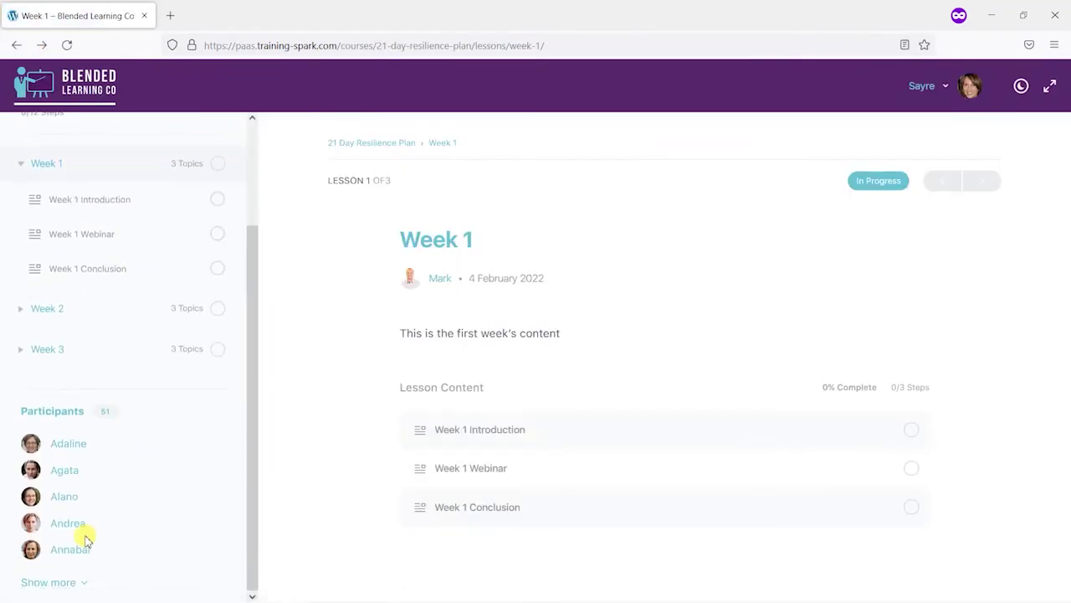
Send a connection request to the fifth participant listed beside the Week 1 lesson and return to the site's home page.
click(76, 551)
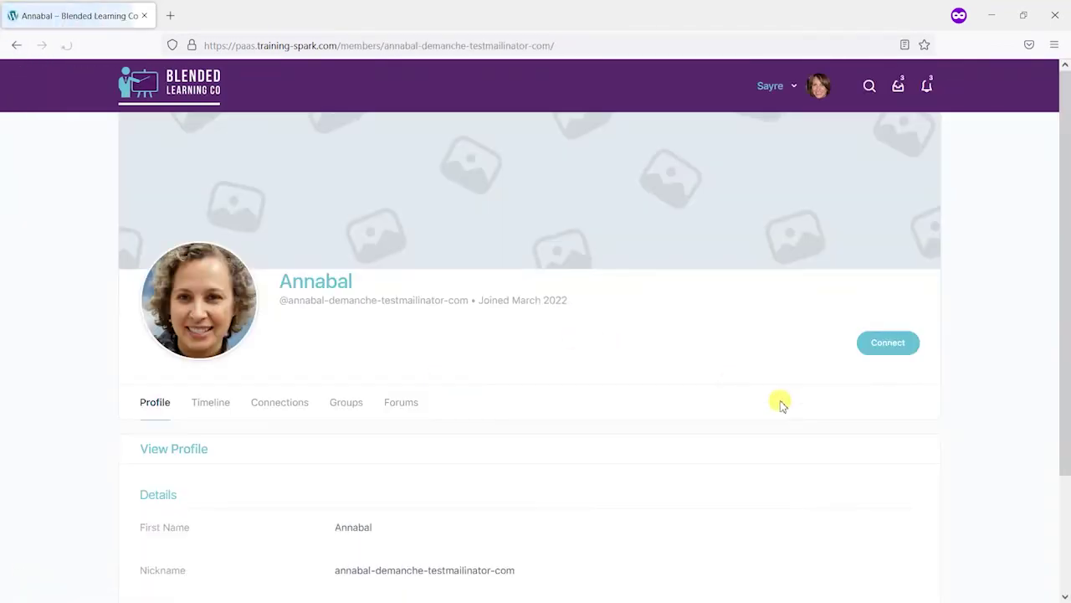
click(888, 345)
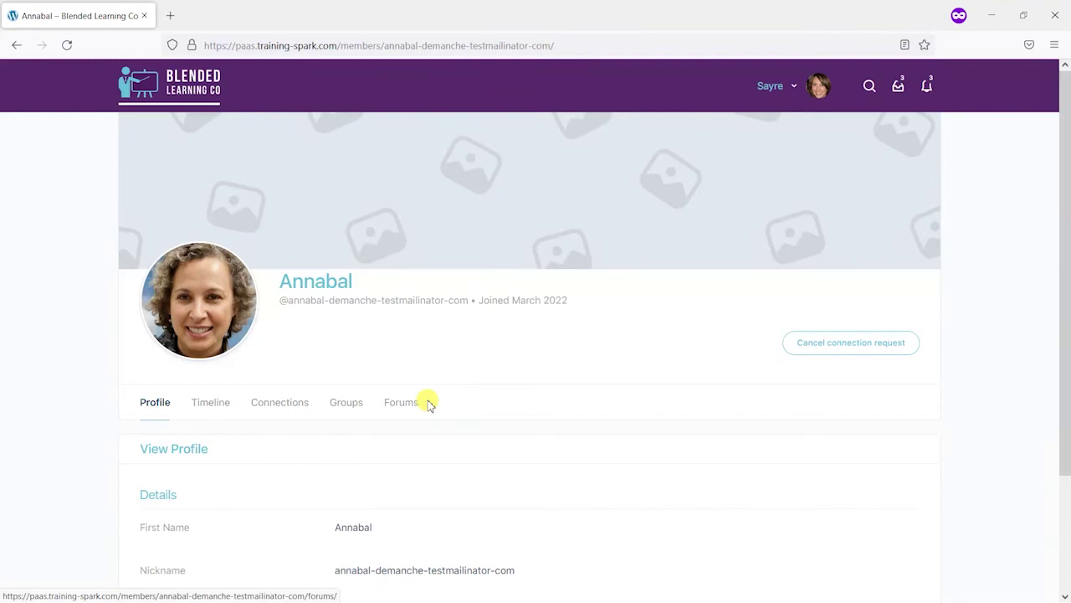
click(159, 91)
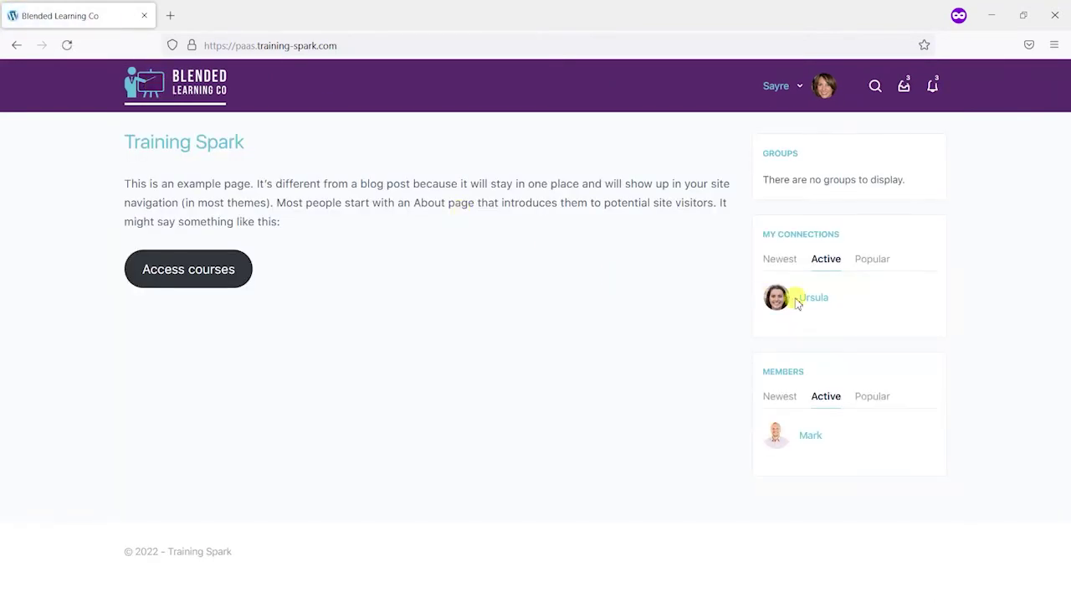
View the new message page for the existing connection shown on the home page and return home without sending anything.
click(819, 303)
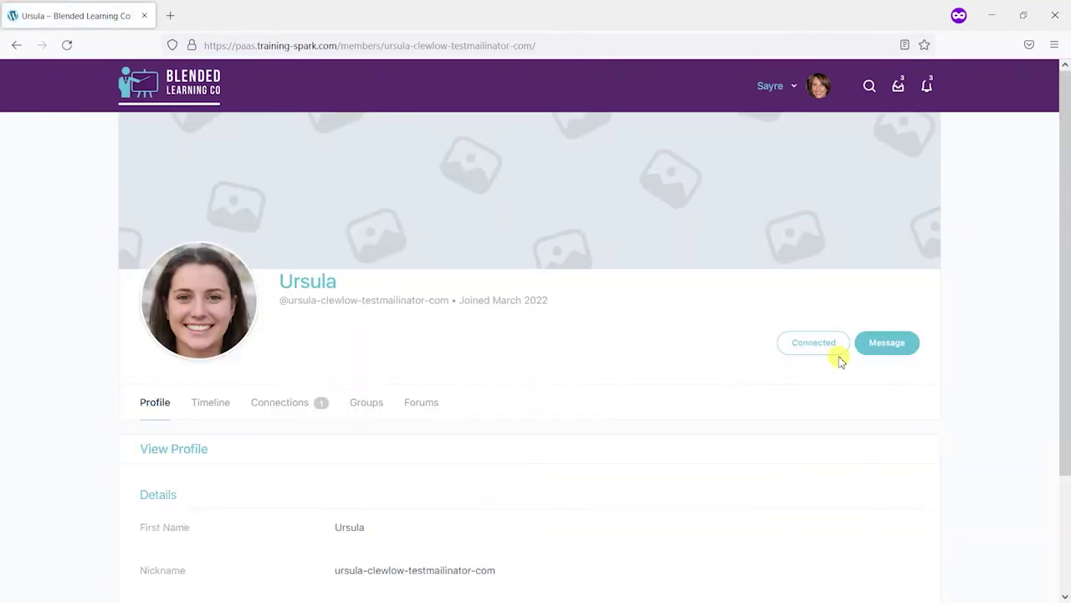
click(894, 344)
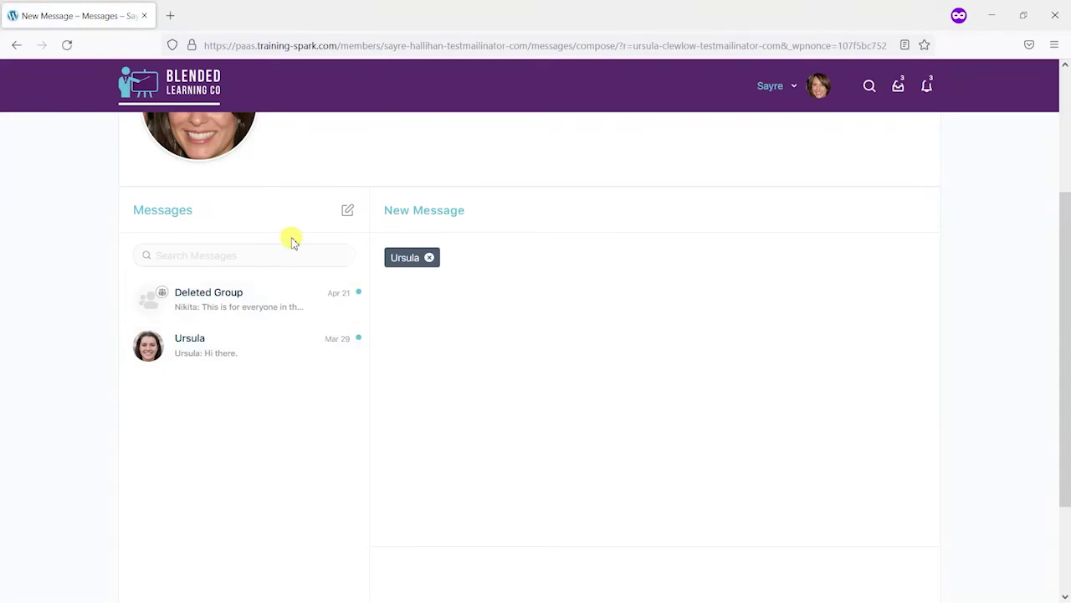
scroll(336, 295, up, 3)
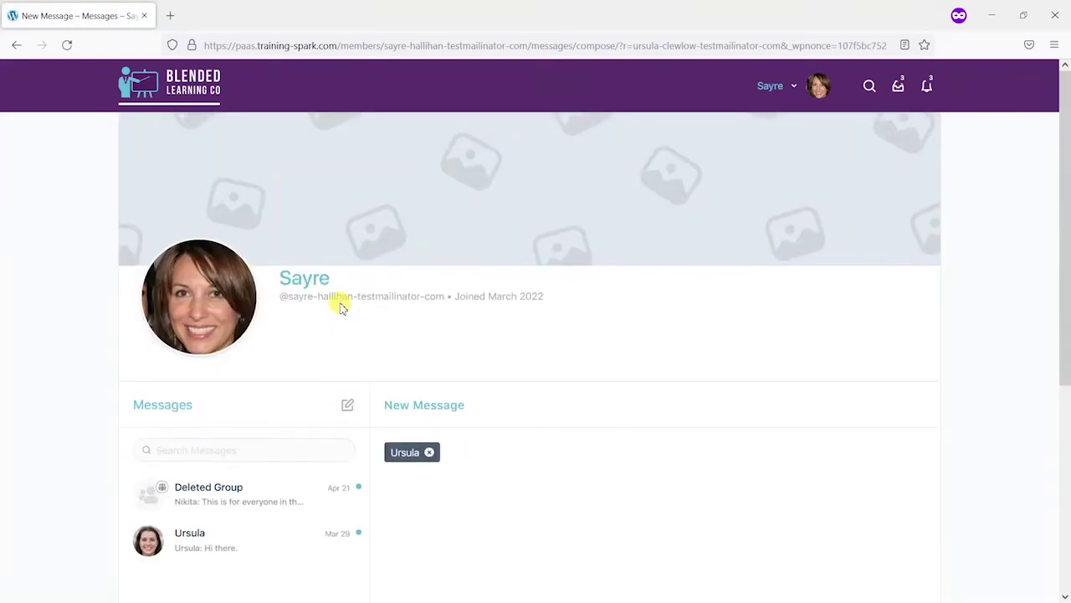
click(147, 93)
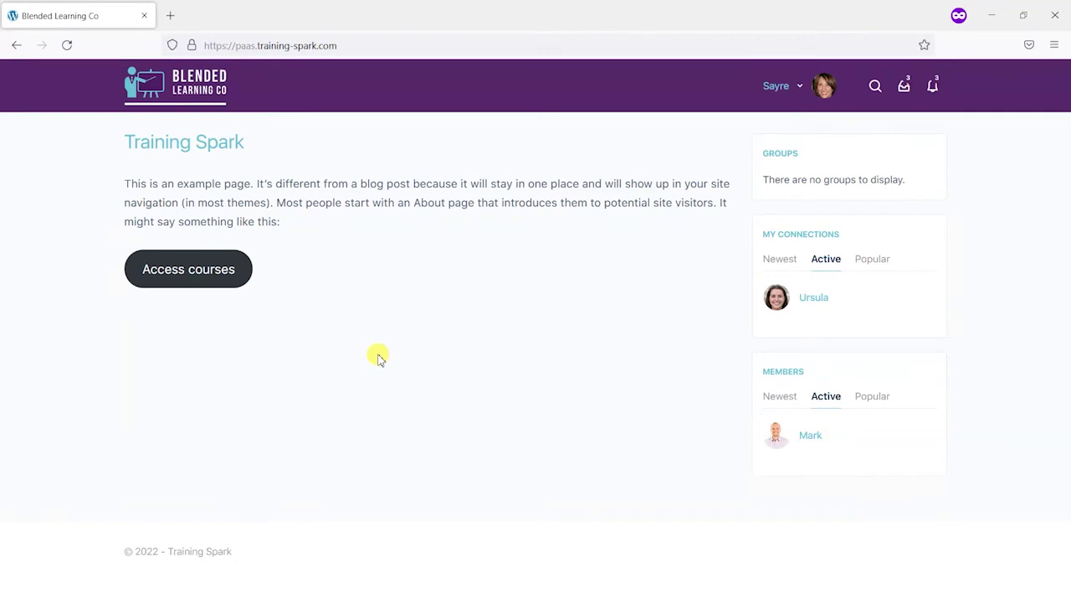
Switch to the WordPress admin dashboard and review the users assigned to the existing LearnDash groups.
key(alt+Tab)
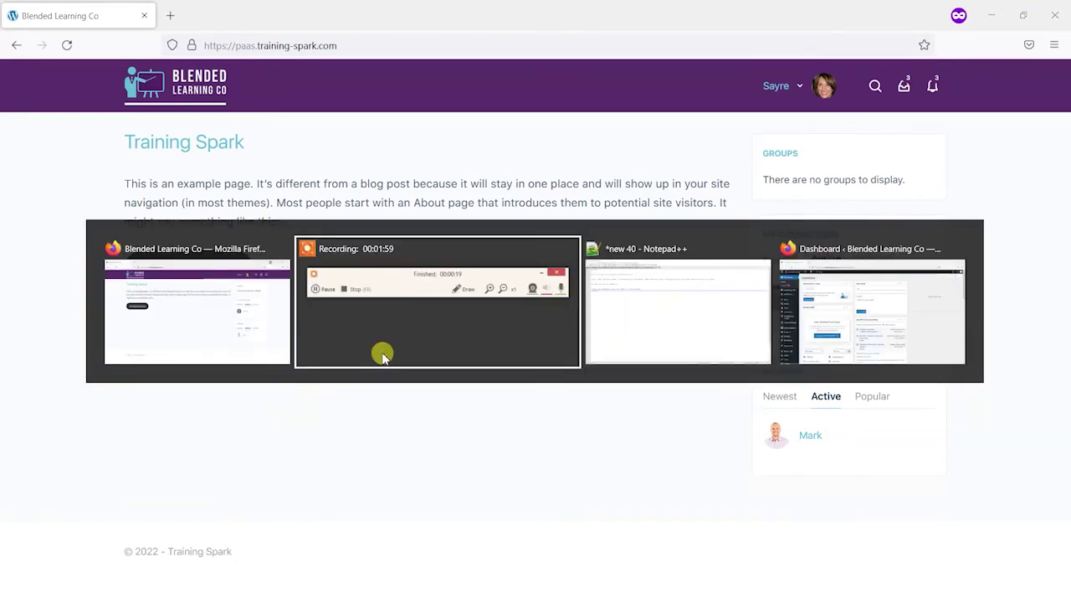
click(873, 323)
mouse_move(61, 184)
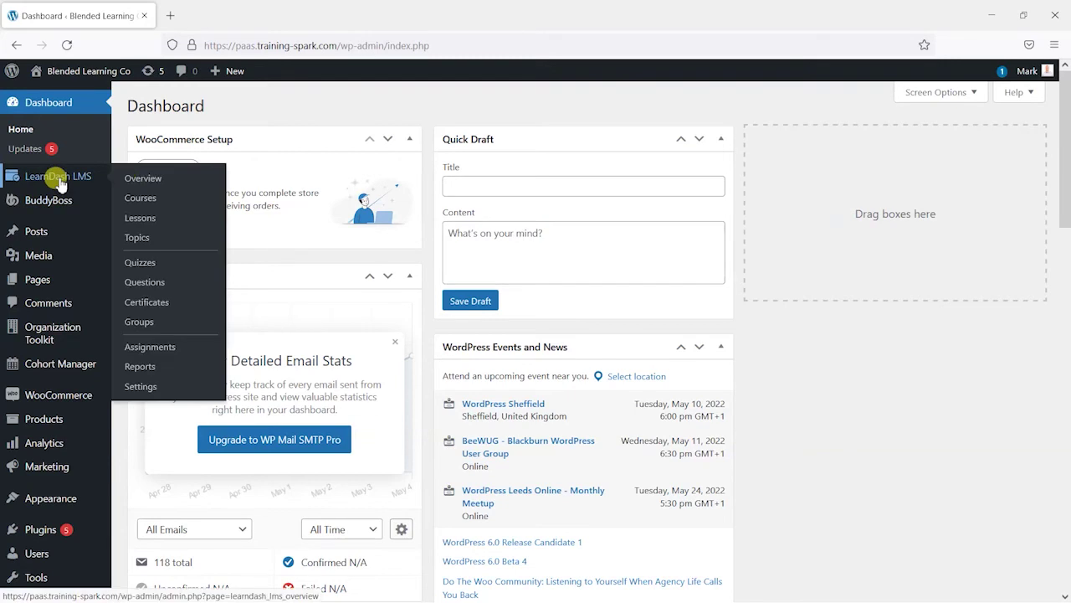
click(162, 320)
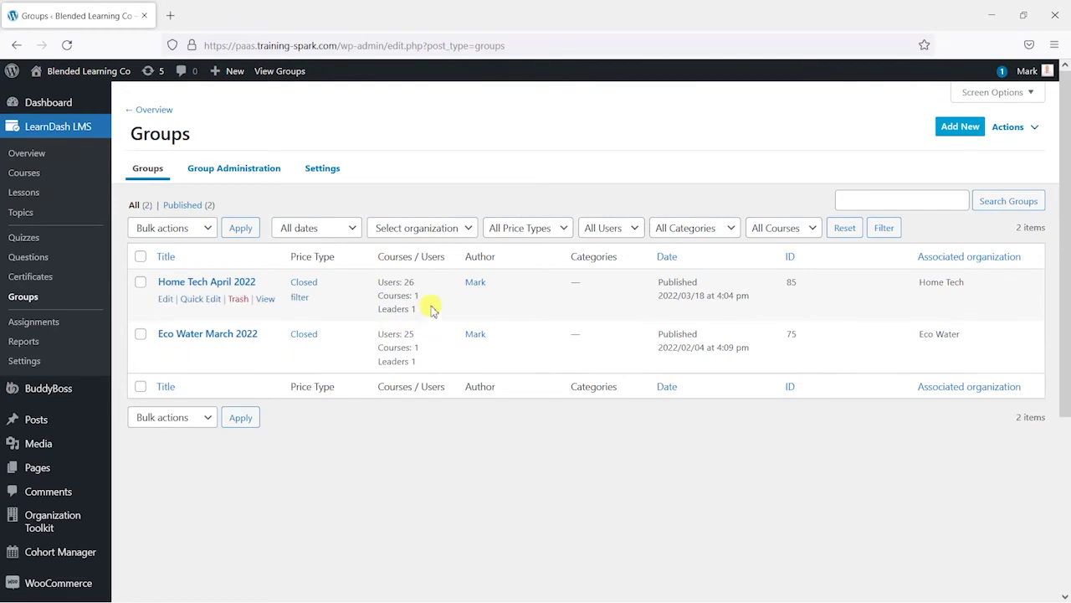
drag(378, 282, 416, 287)
click(382, 282)
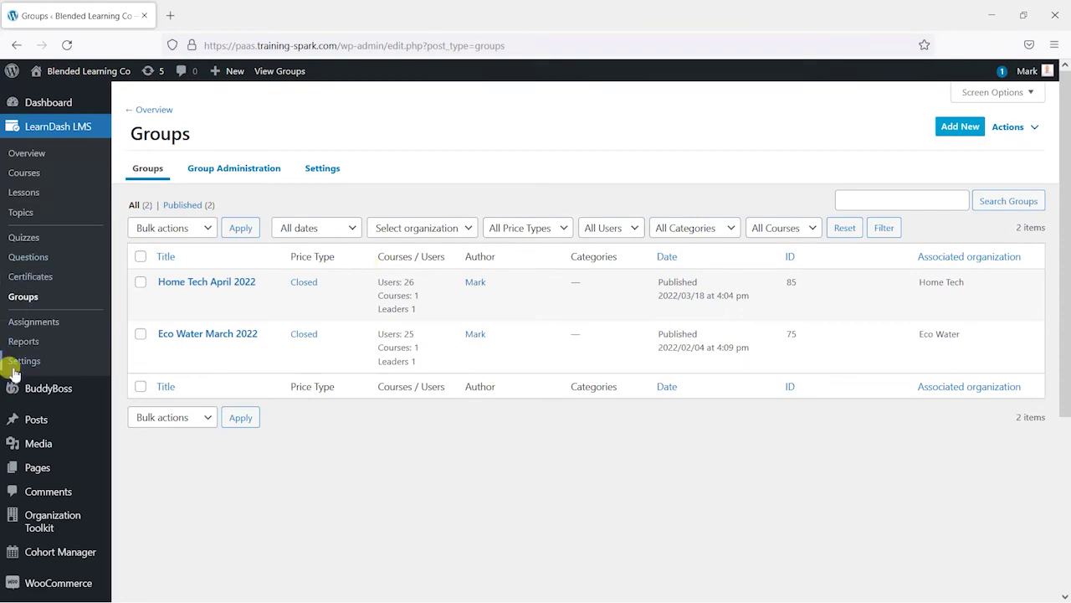
Create and publish a new BuddyBoss group named Home Tech April 2022.
mouse_move(34, 389)
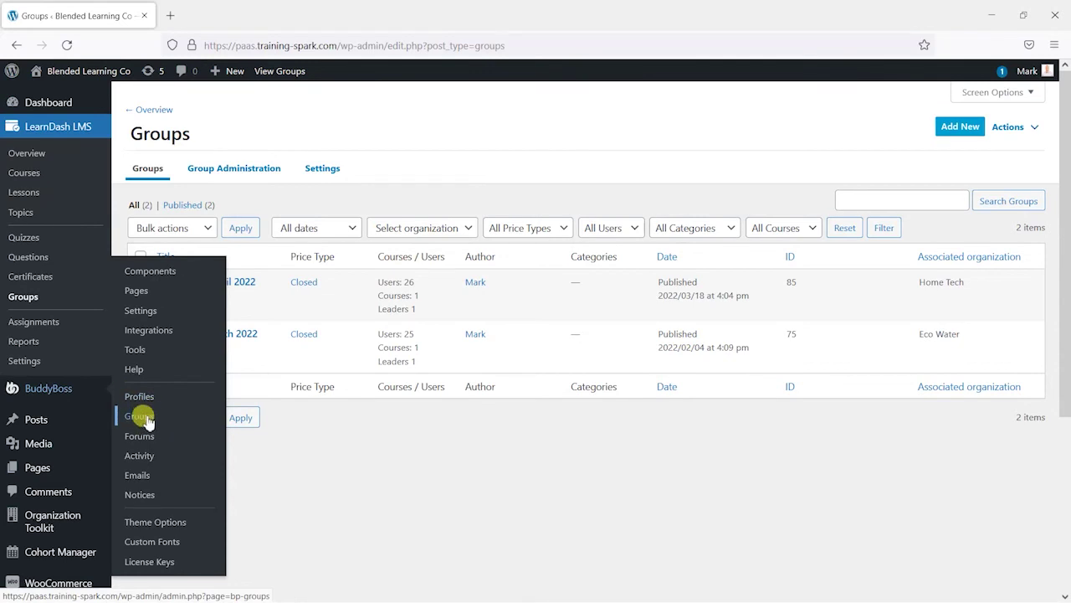
click(144, 419)
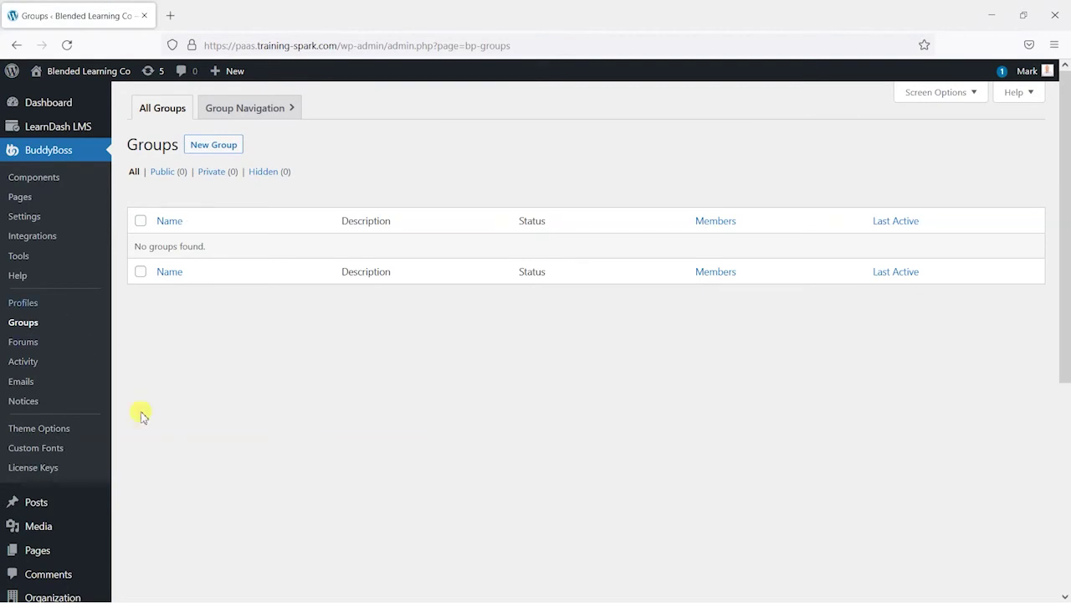
scroll(318, 436, down, 2)
scroll(303, 397, up, 2)
click(216, 144)
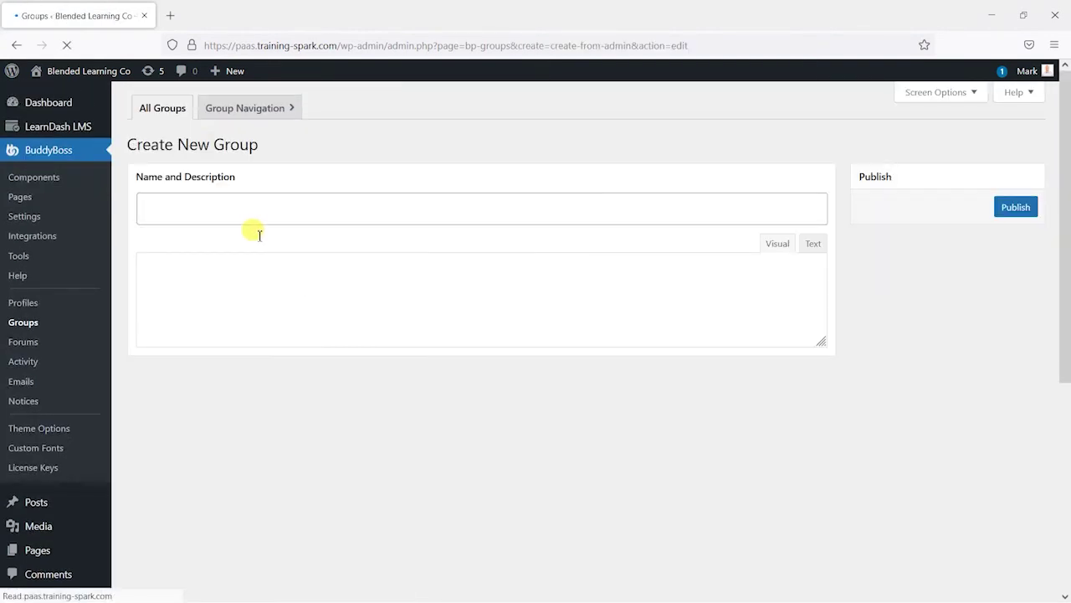
click(224, 213)
text(Home Tech April 2022)
click(1010, 211)
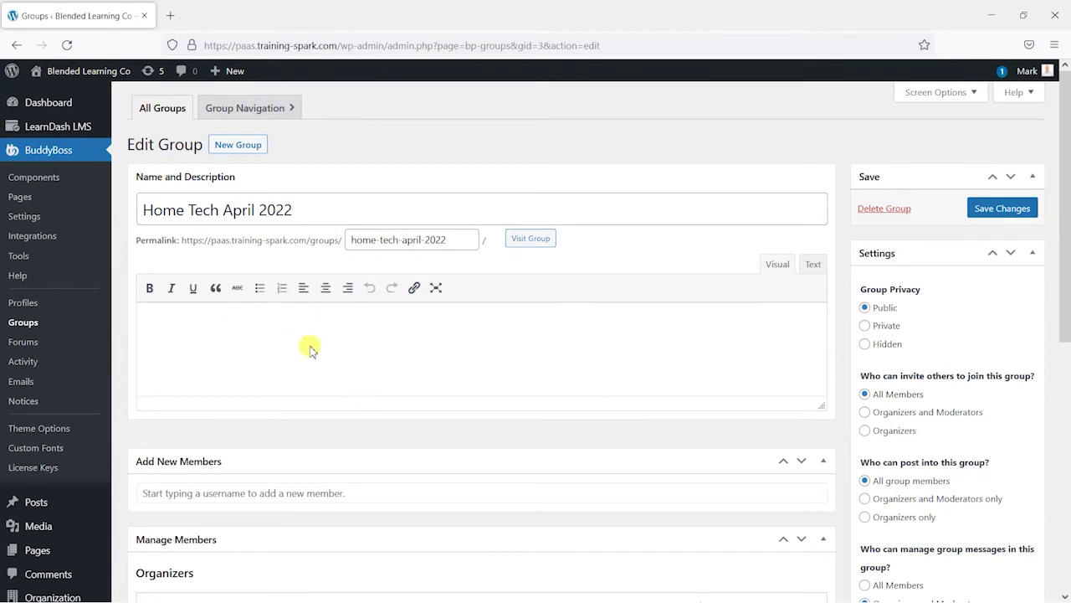
Examine the new group's member lists, Zoom conference section and privacy, invitation, posting and messaging settings.
scroll(288, 360, down, 5)
scroll(325, 396, down, 3)
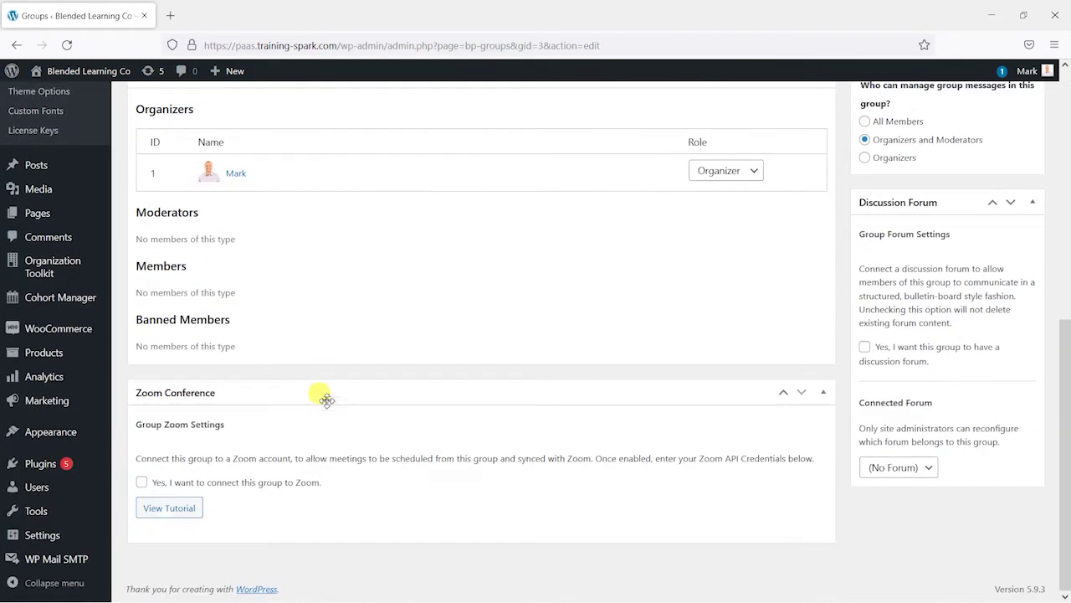
scroll(351, 411, up, 8)
mouse_move(82, 128)
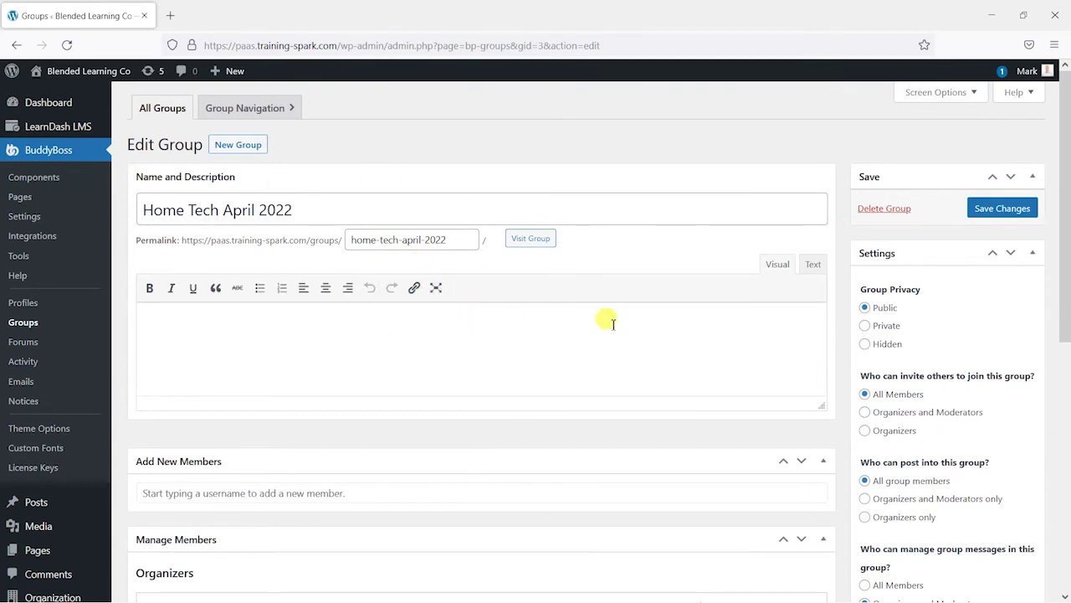
drag(1059, 276, 1062, 341)
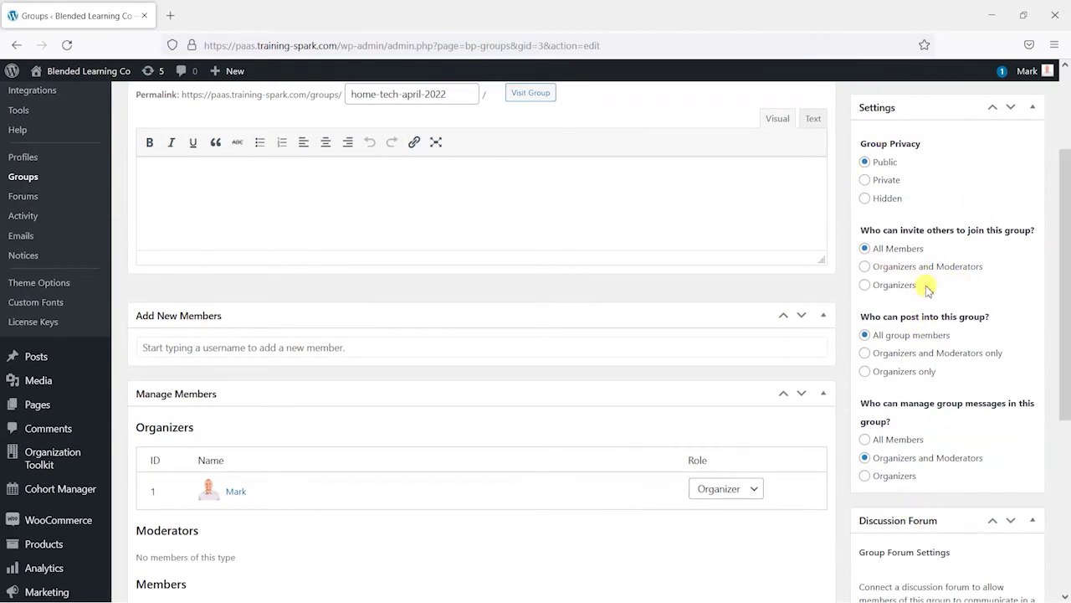
scroll(1065, 201, up, 2)
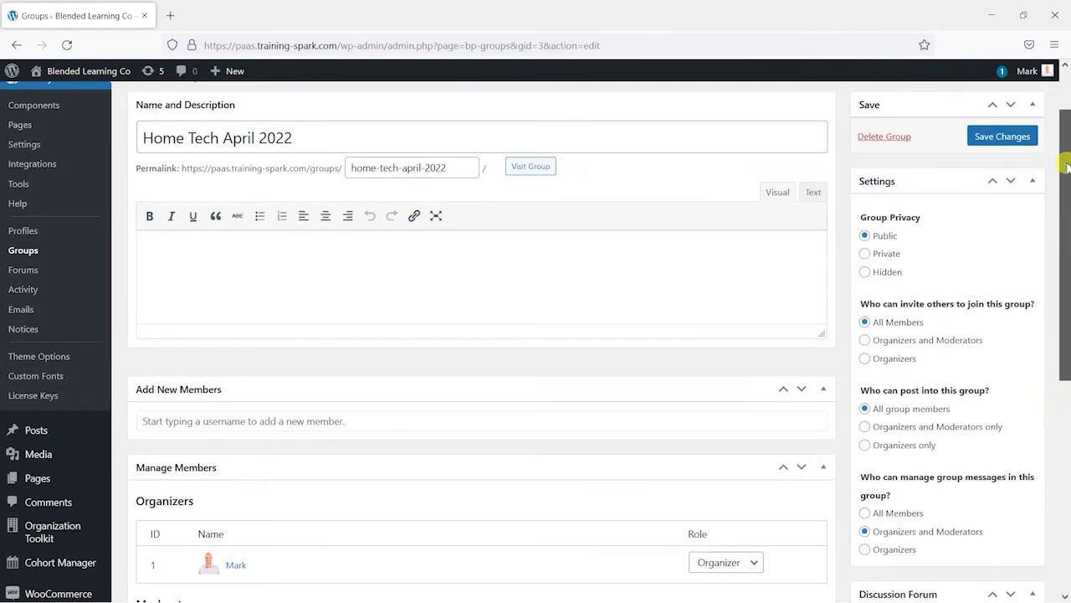
scroll(134, 263, up, 2)
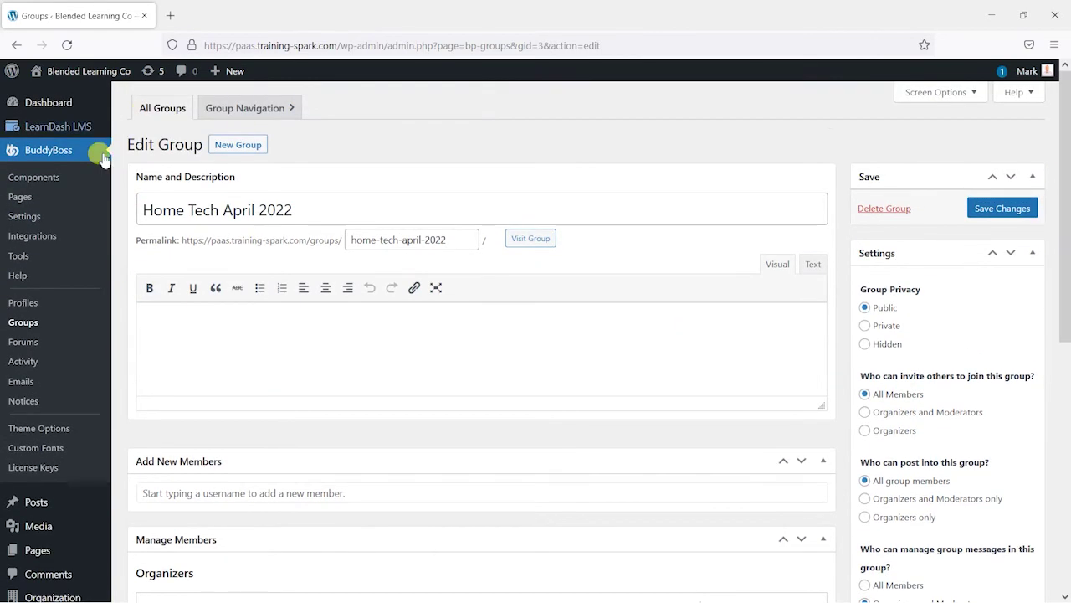
Set the group's privacy to Hidden and restrict inviting others and managing group messages to Organizers.
scroll(778, 247, down, 2)
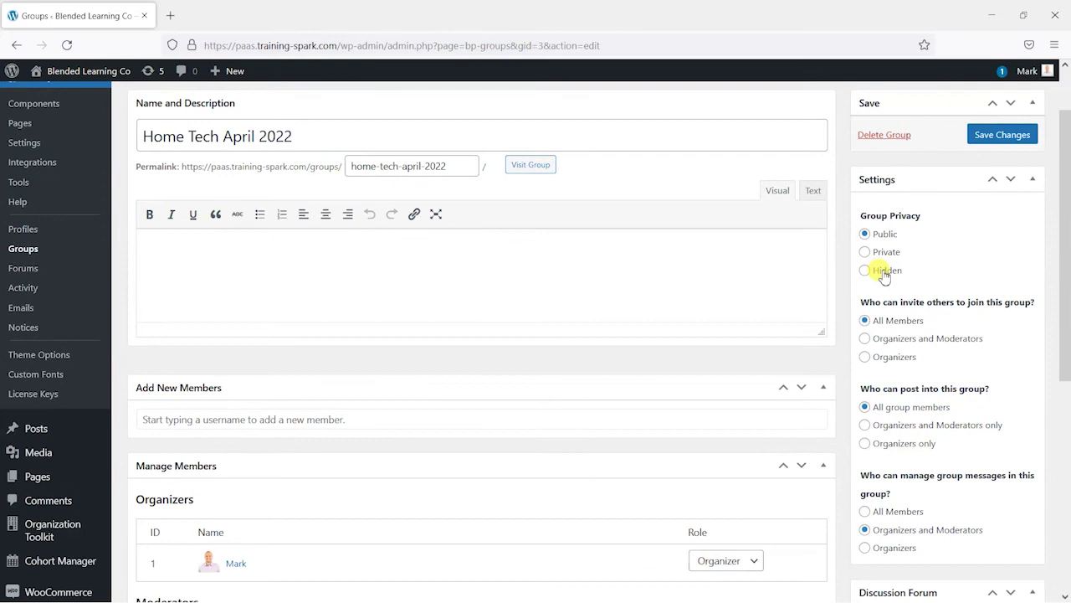
scroll(963, 277, down, 4)
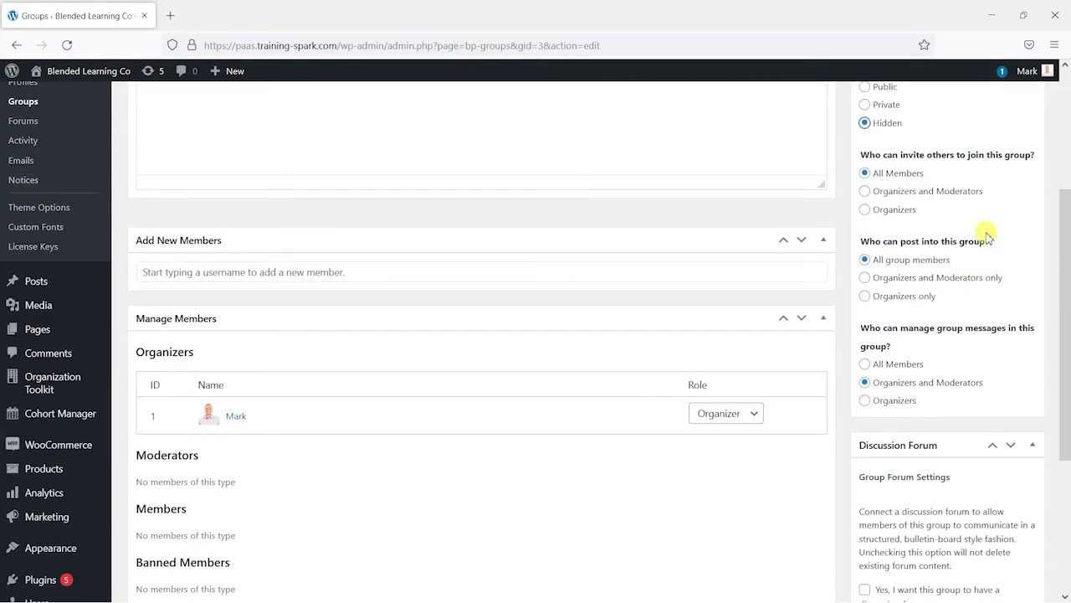
click(892, 211)
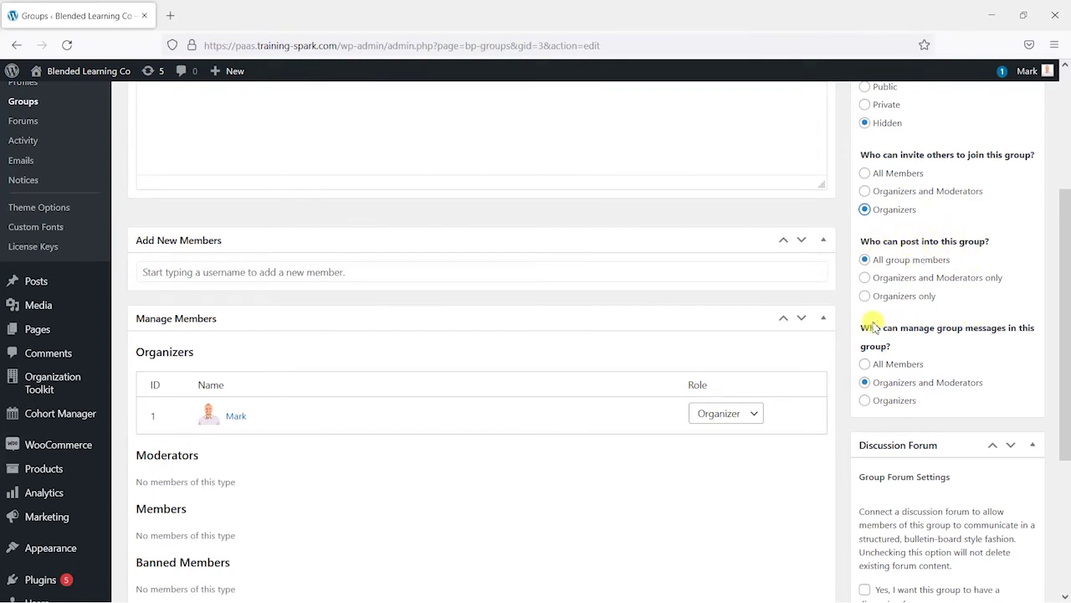
click(880, 401)
Check the group's discussion forum options, save the changes and look over its member lists.
scroll(900, 410, down, 2)
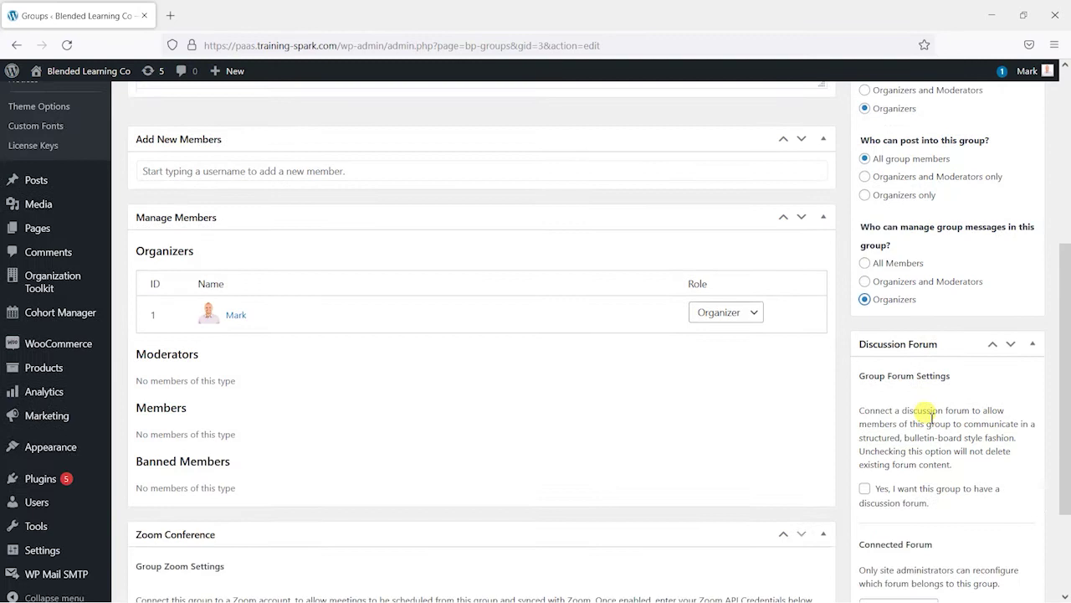
scroll(959, 401, down, 2)
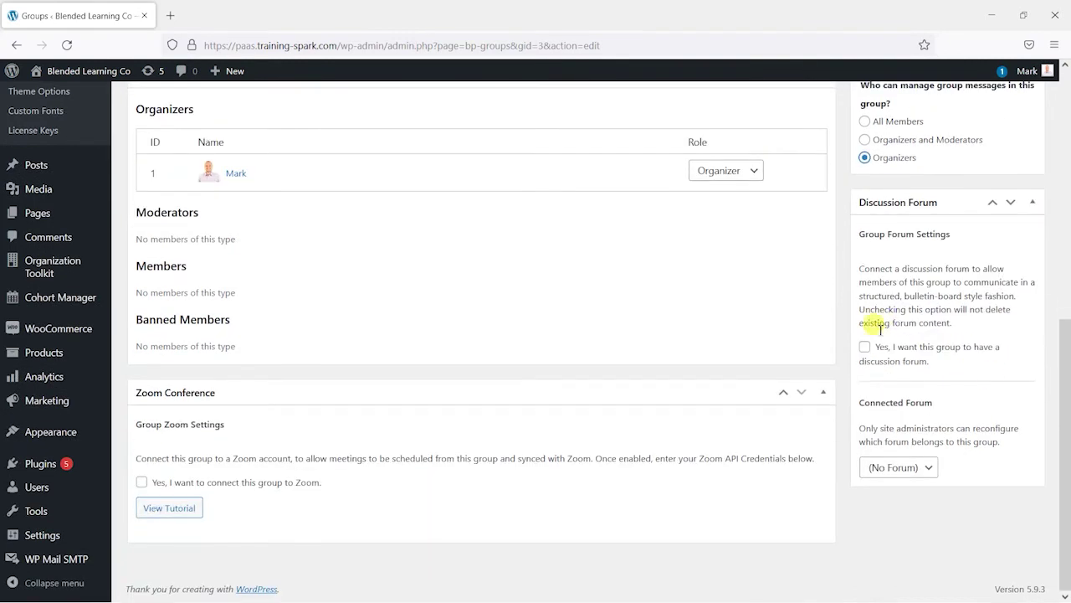
click(891, 466)
click(866, 347)
scroll(916, 356, up, 6)
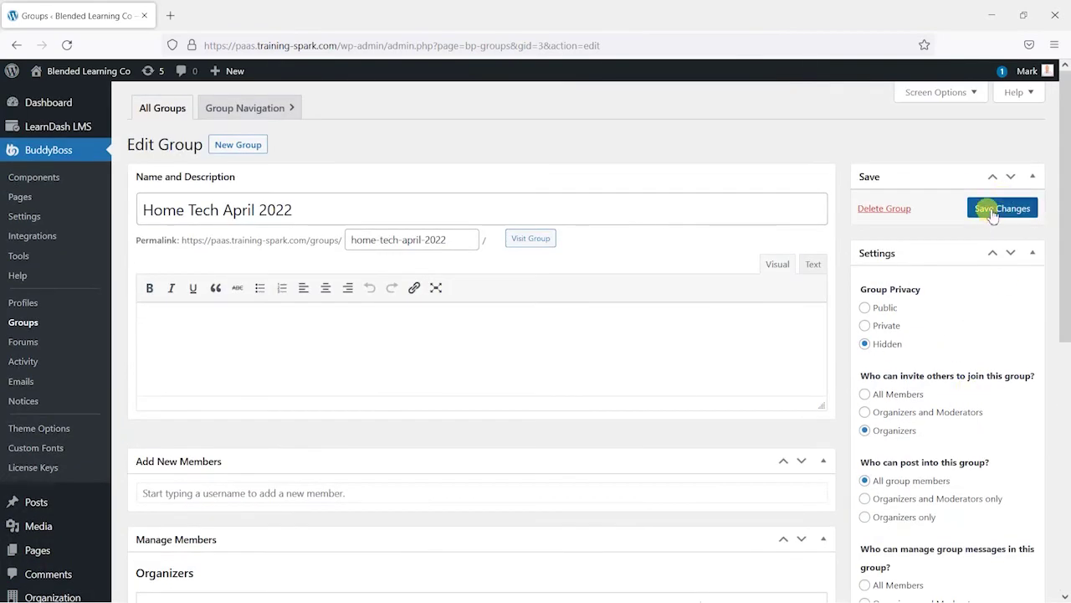
click(991, 215)
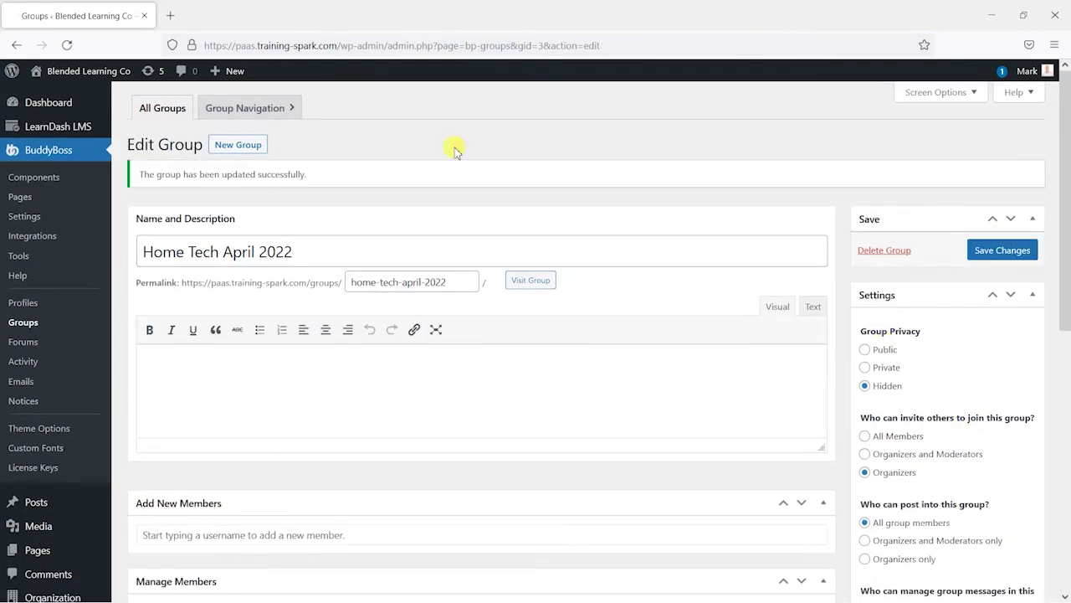
scroll(390, 192, down, 5)
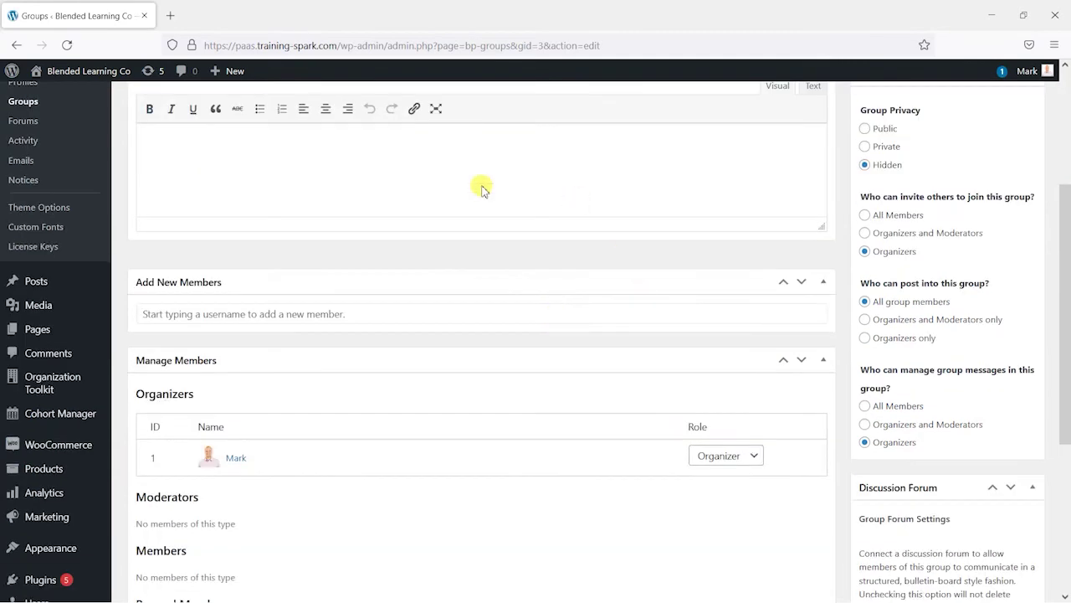
scroll(406, 290, down, 5)
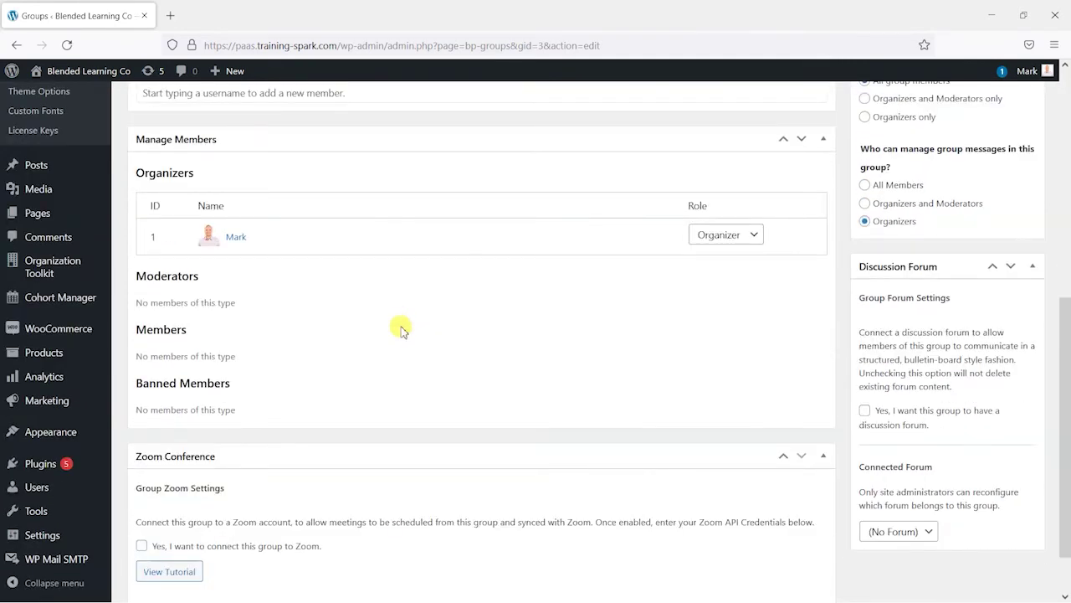
scroll(402, 331, down, 2)
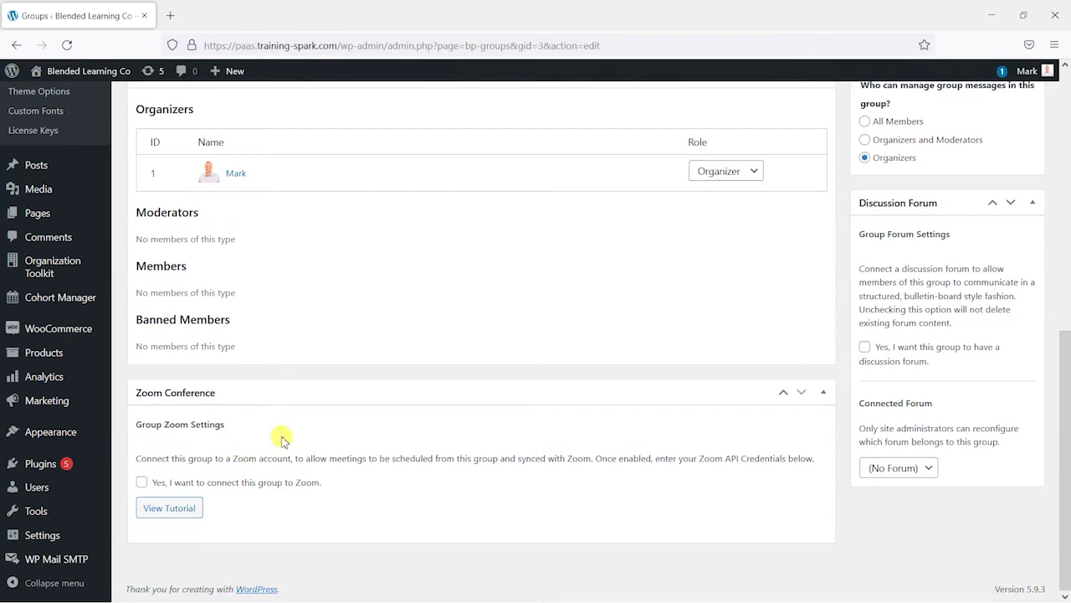
scroll(281, 437, up, 7)
scroll(323, 375, up, 5)
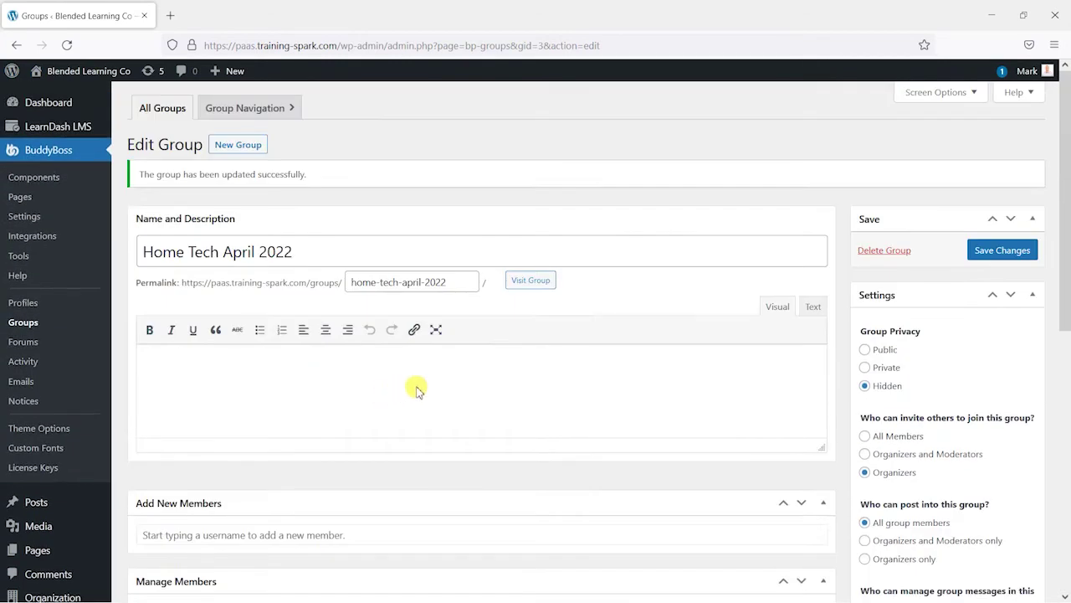
scroll(653, 368, down, 7)
scroll(419, 334, up, 7)
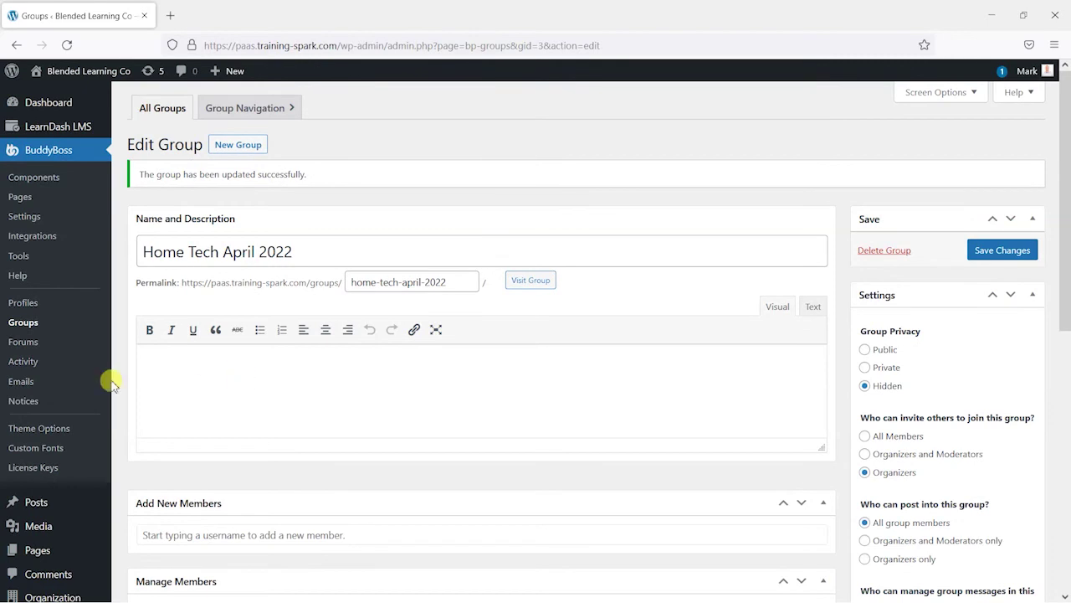
Start a new BuddyBoss forum titled "Home Tech April 2022 - Discussion".
click(35, 339)
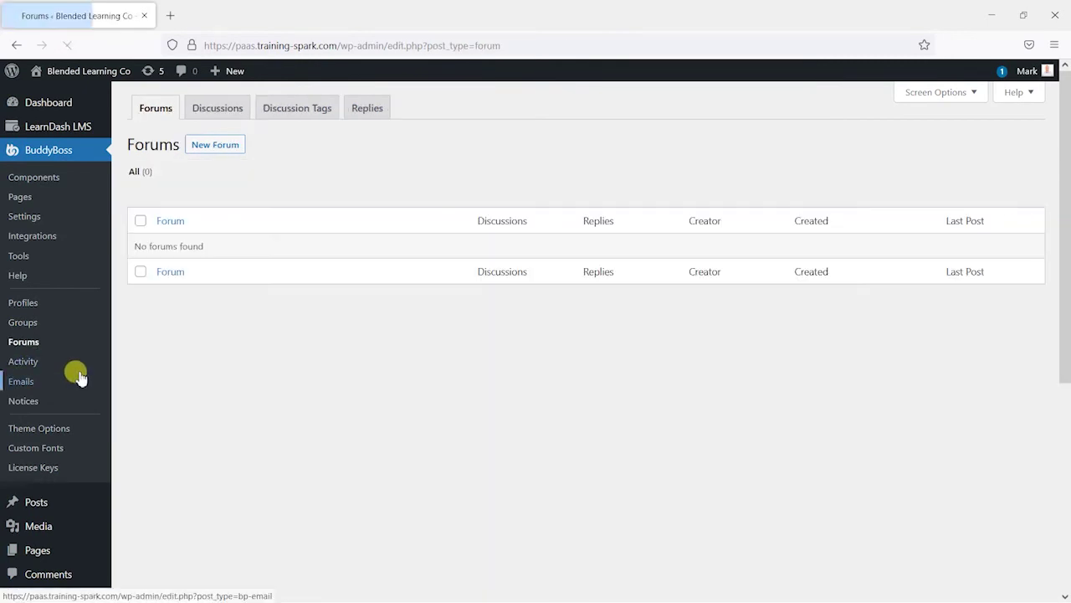
click(216, 144)
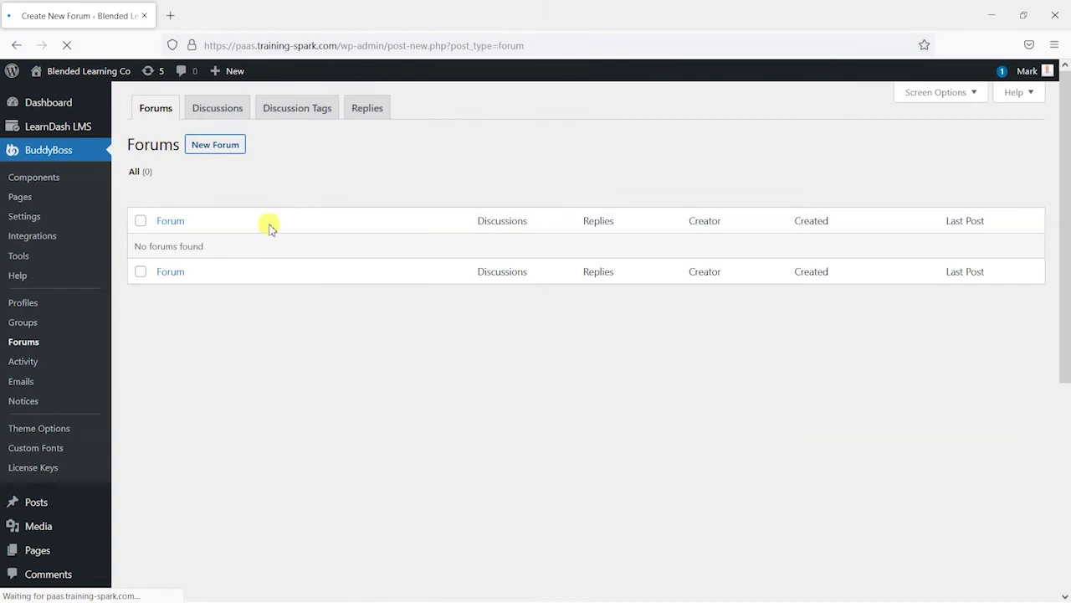
text(H)
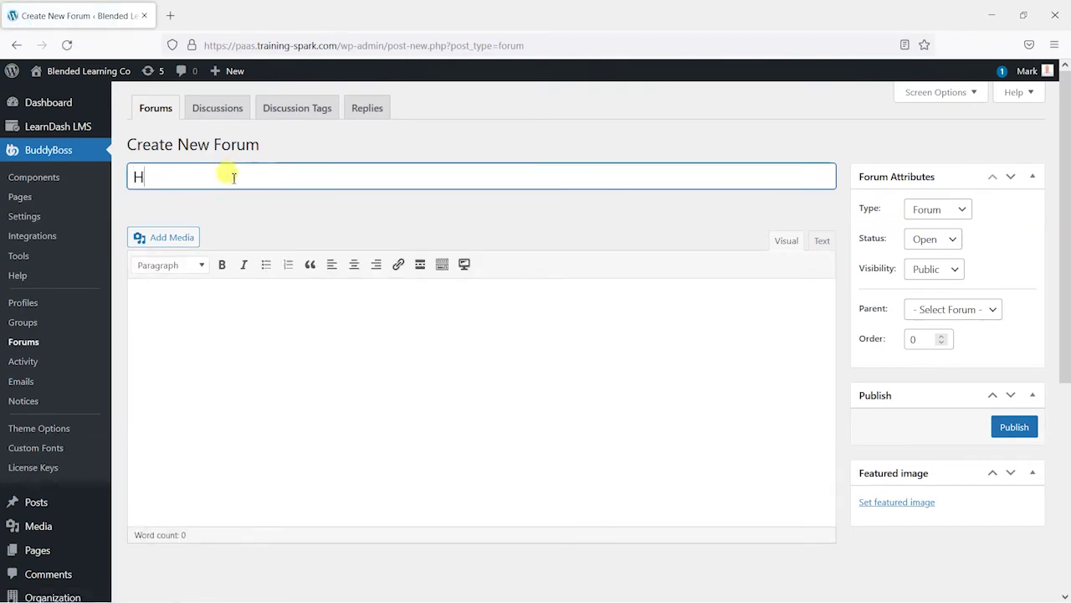
text(ome Tech April 2022 - Discussion)
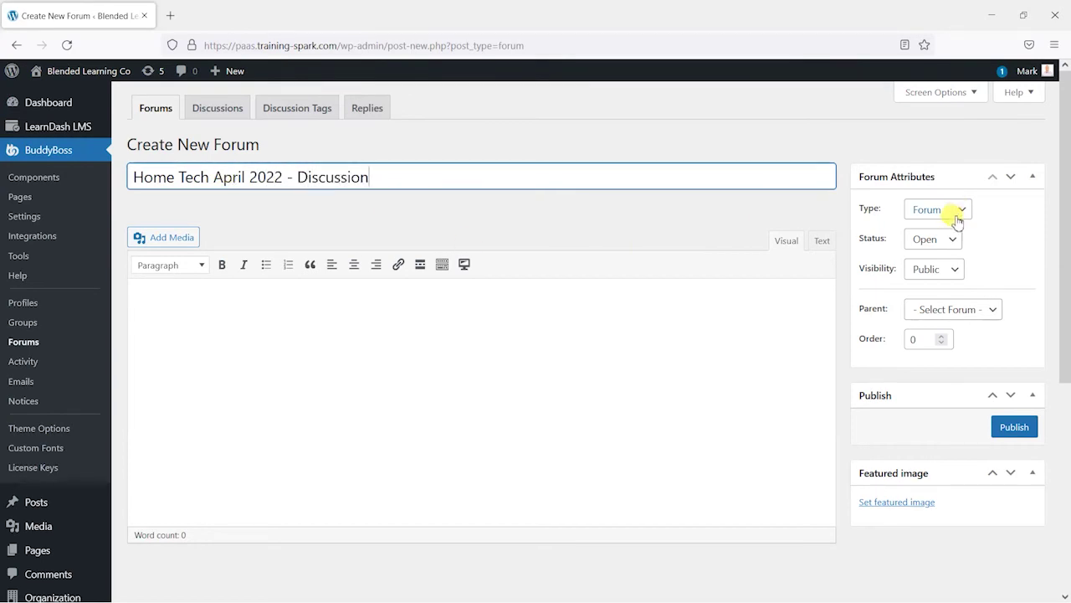
Set the new forum's status to Closed and visibility to Hidden, and publish it.
click(936, 239)
click(941, 278)
click(944, 272)
click(942, 328)
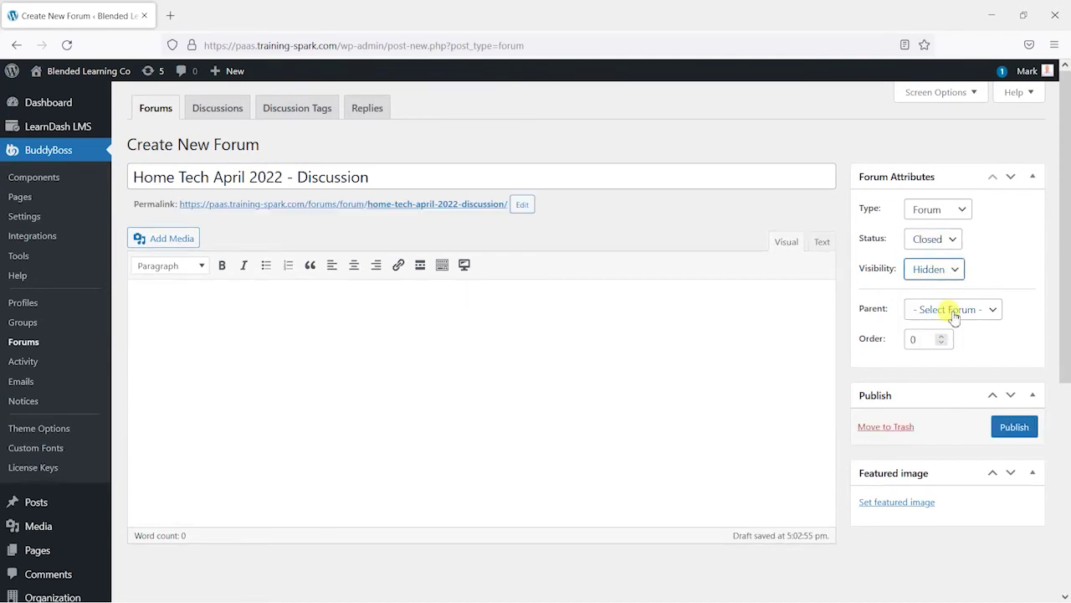
click(1006, 427)
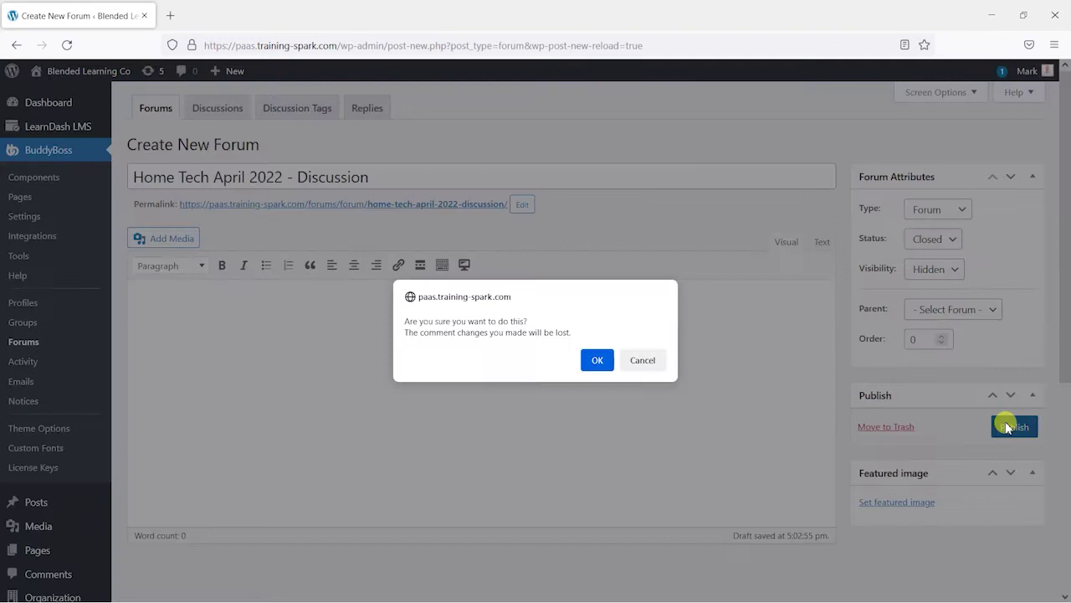
click(598, 359)
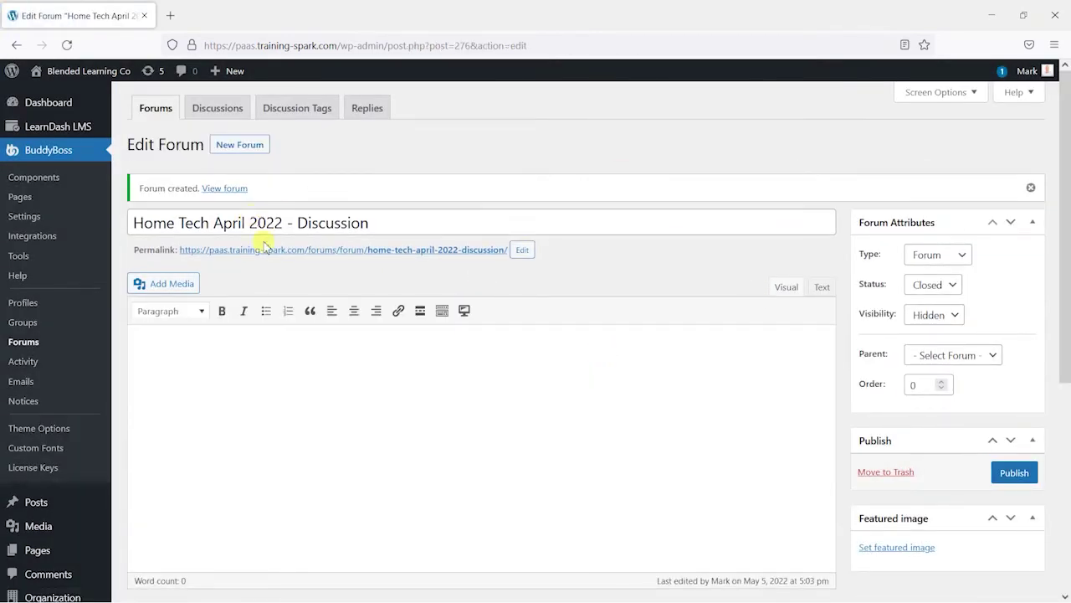
Enable a discussion forum for the Home Tech April 2022 social group, connect it to "Home Tech April 2022 - Discussion" and save the changes.
click(37, 327)
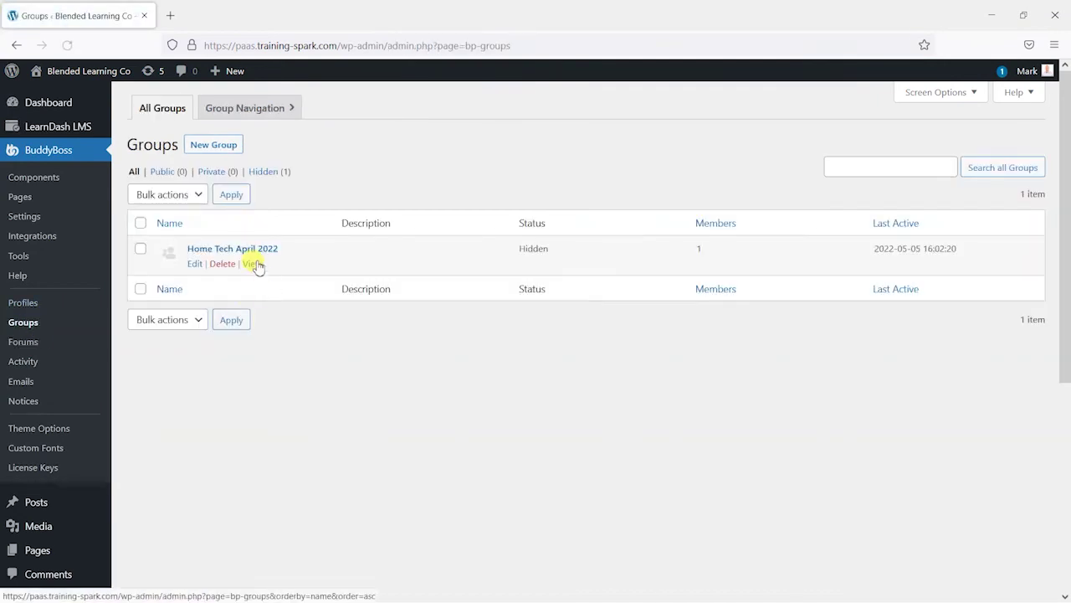
click(253, 251)
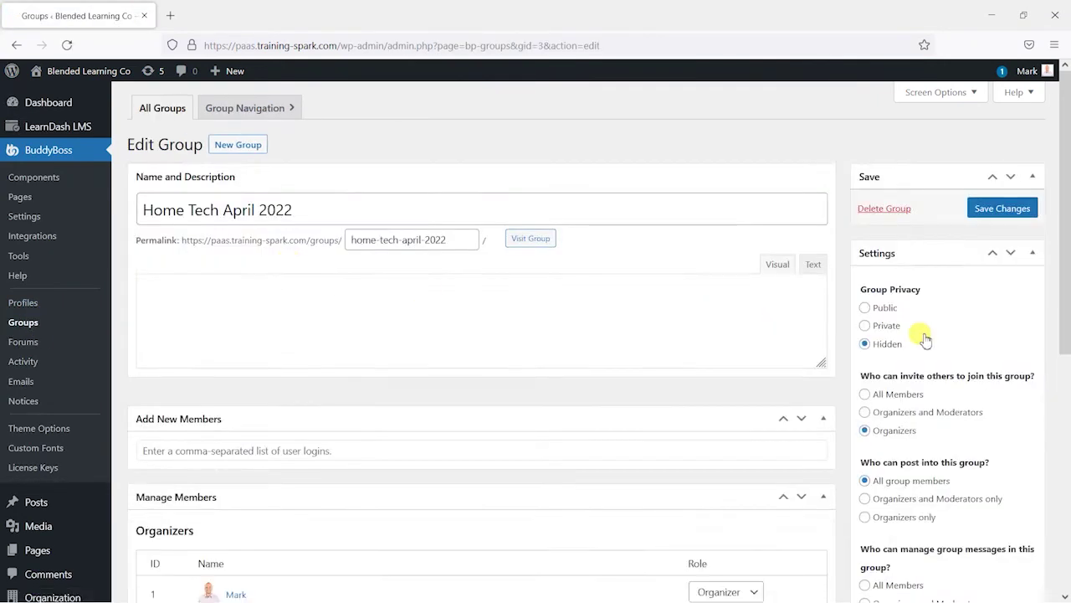
scroll(923, 339, down, 4)
scroll(929, 343, down, 2)
click(886, 352)
click(923, 469)
click(920, 509)
scroll(994, 405, up, 2)
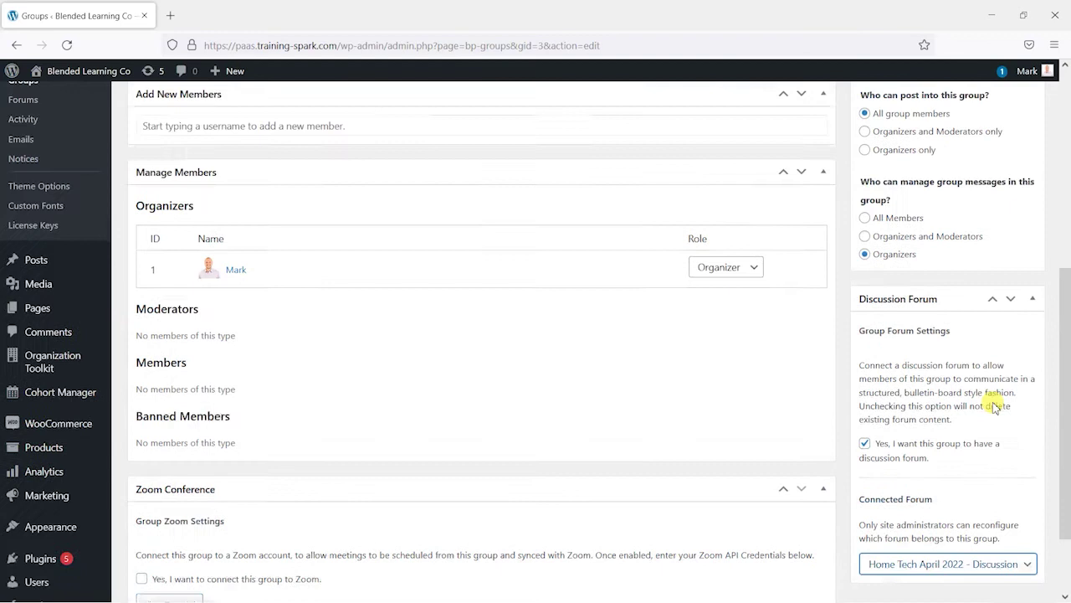
scroll(992, 405, up, 8)
click(1003, 210)
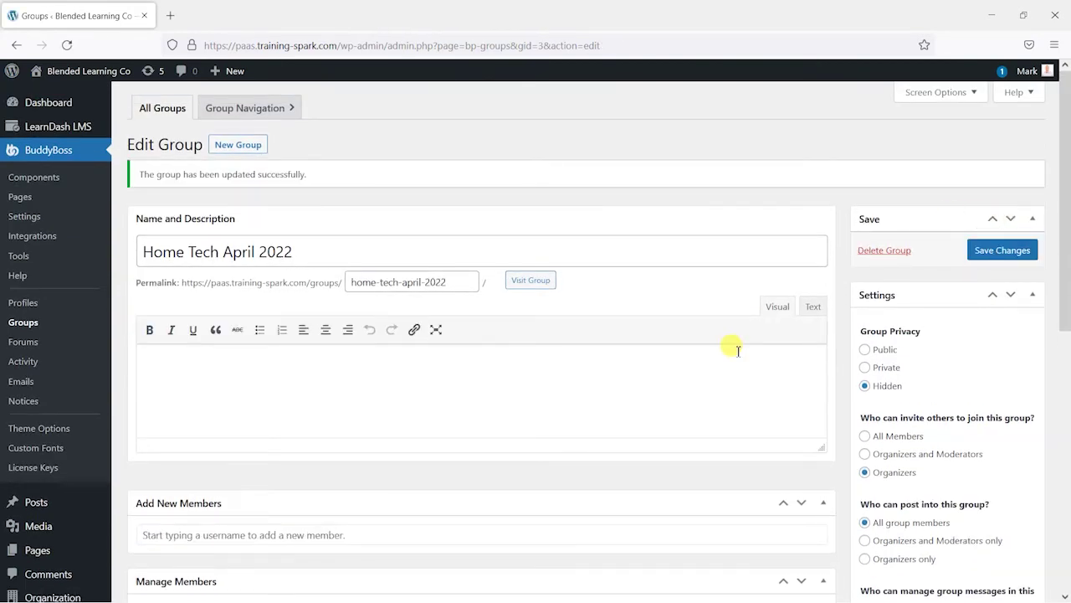
click(21, 324)
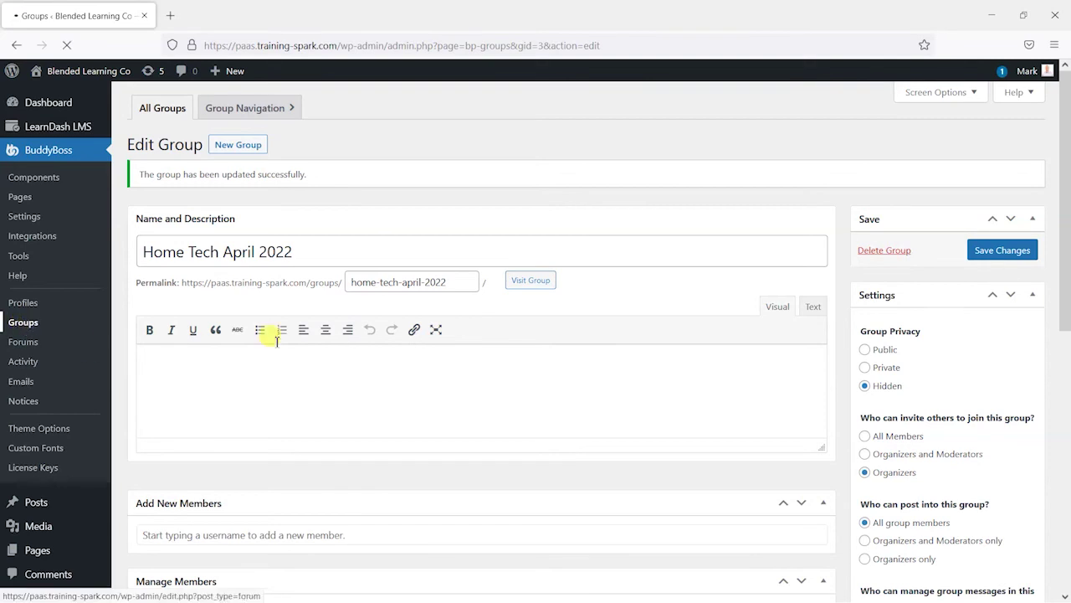
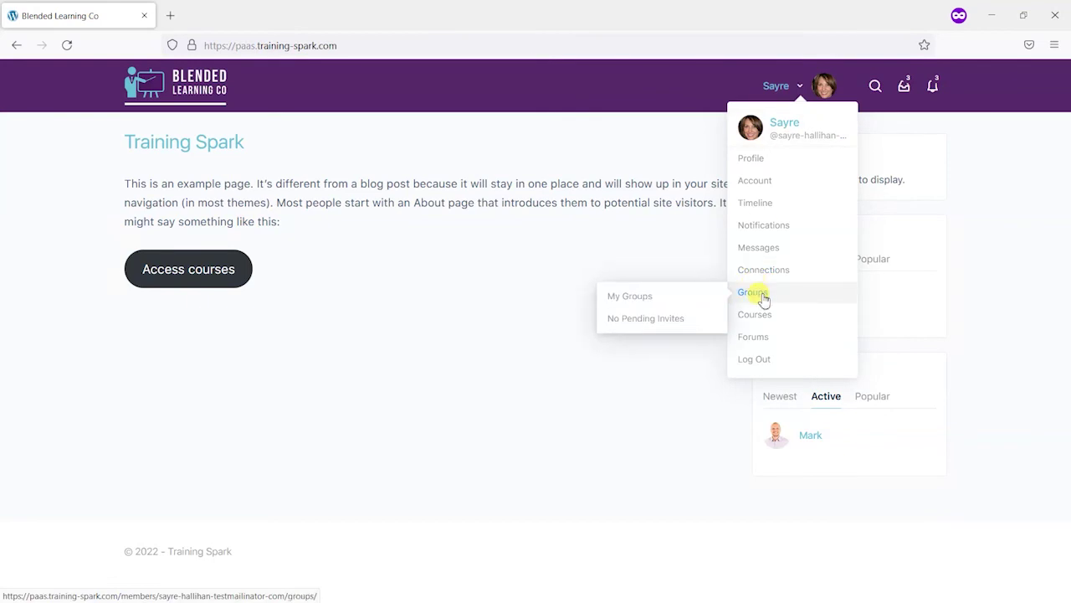
Check the groups listed on the learner's profile in the learner's browser session.
click(764, 299)
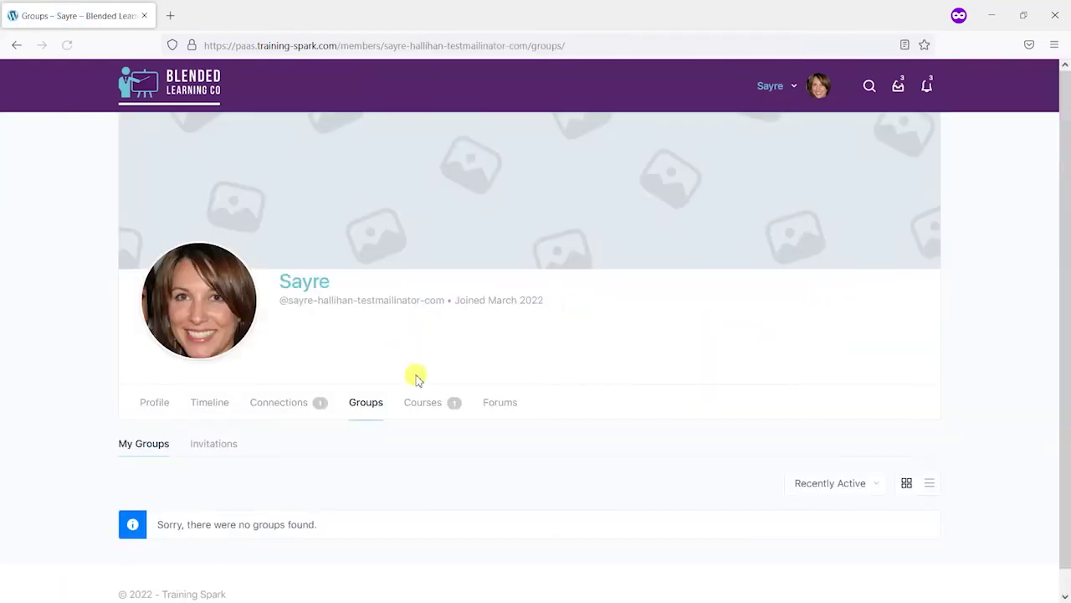
scroll(191, 457, down, 1)
drag(162, 502, 359, 505)
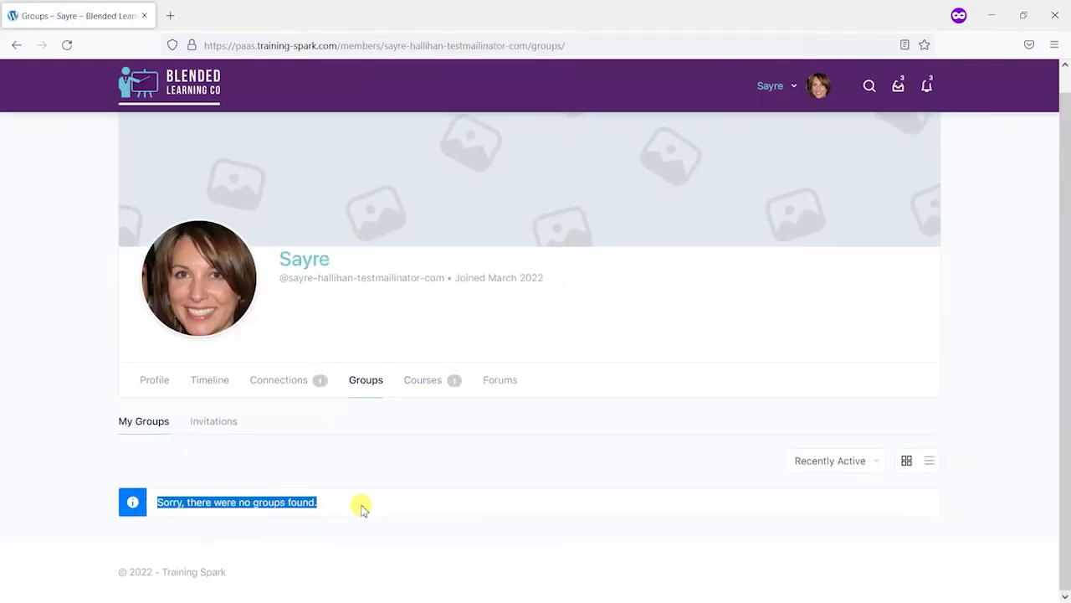
click(360, 505)
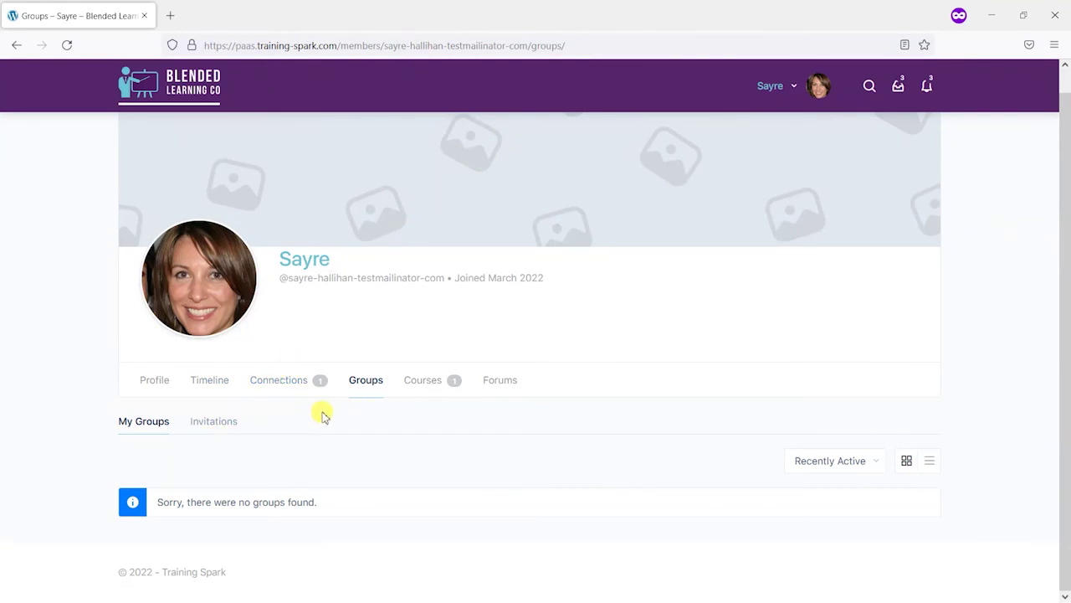
Switch back to the admin window and enable group sync from LearnDash Groups to BuddyBoss Social Groups in the LearnDash integration settings.
key(alt+Tab)
click(463, 308)
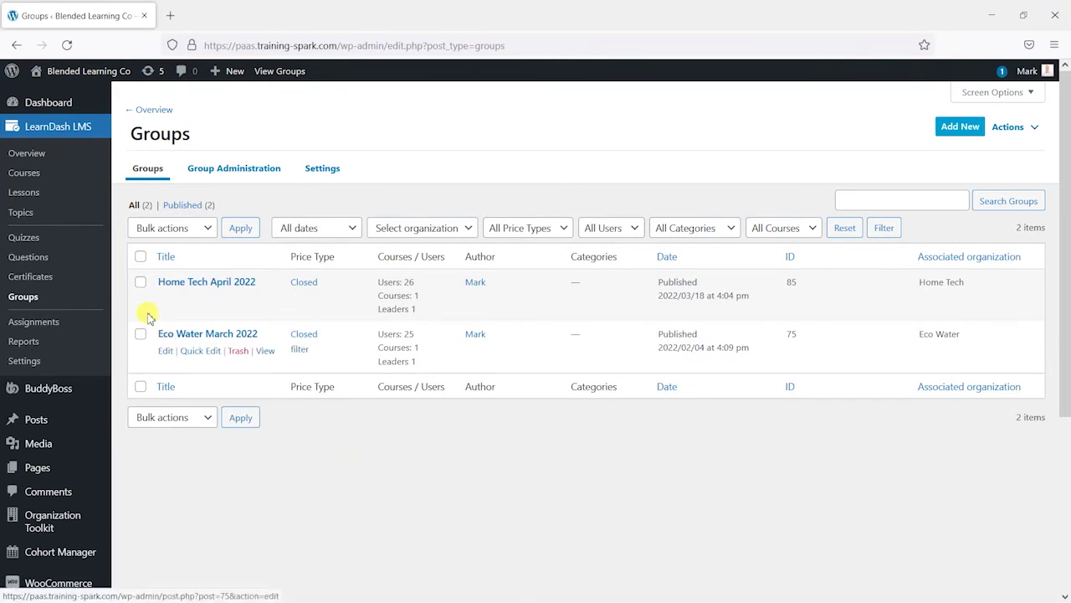
scroll(77, 330, down, 2)
mouse_move(53, 241)
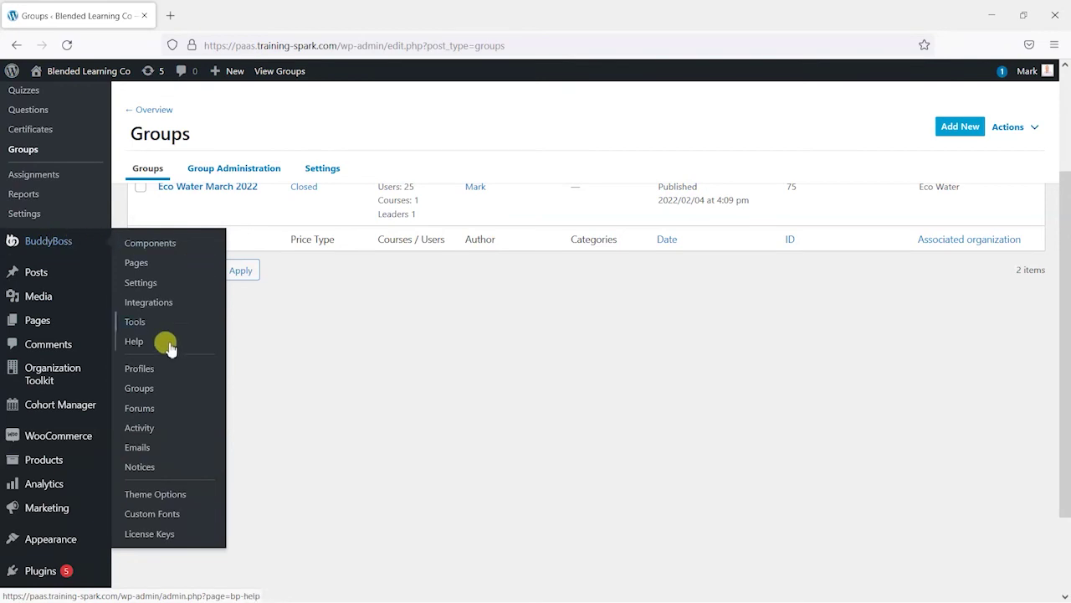
click(155, 306)
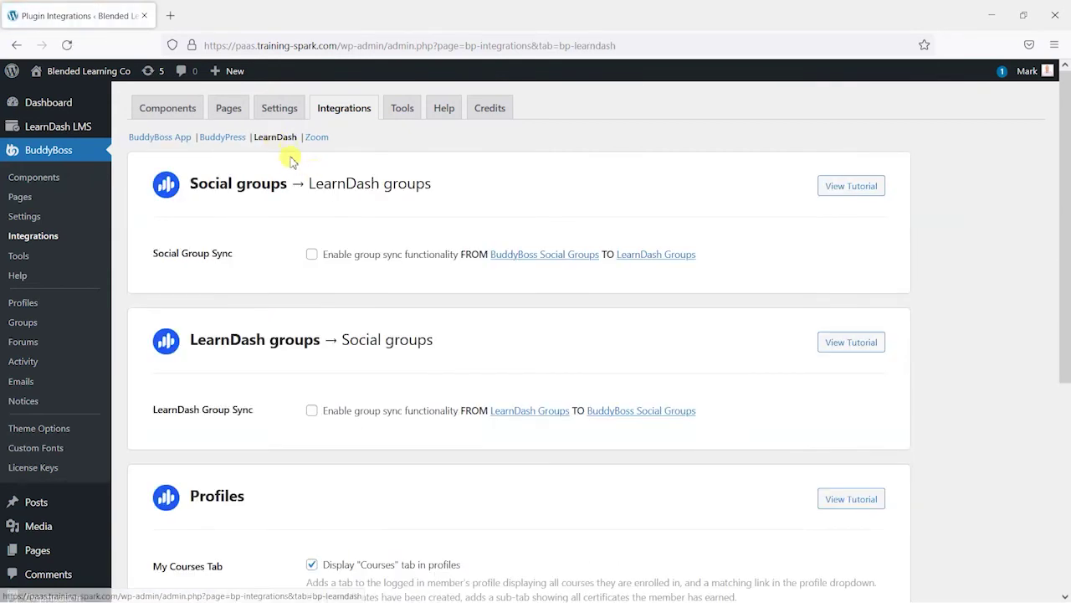
scroll(321, 286, down, 3)
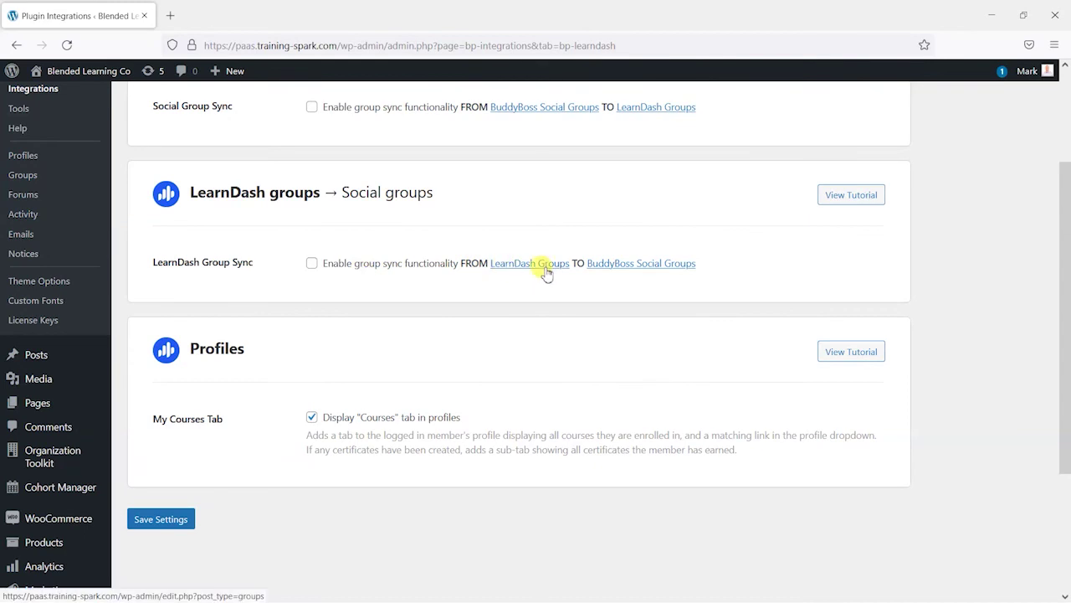
click(312, 264)
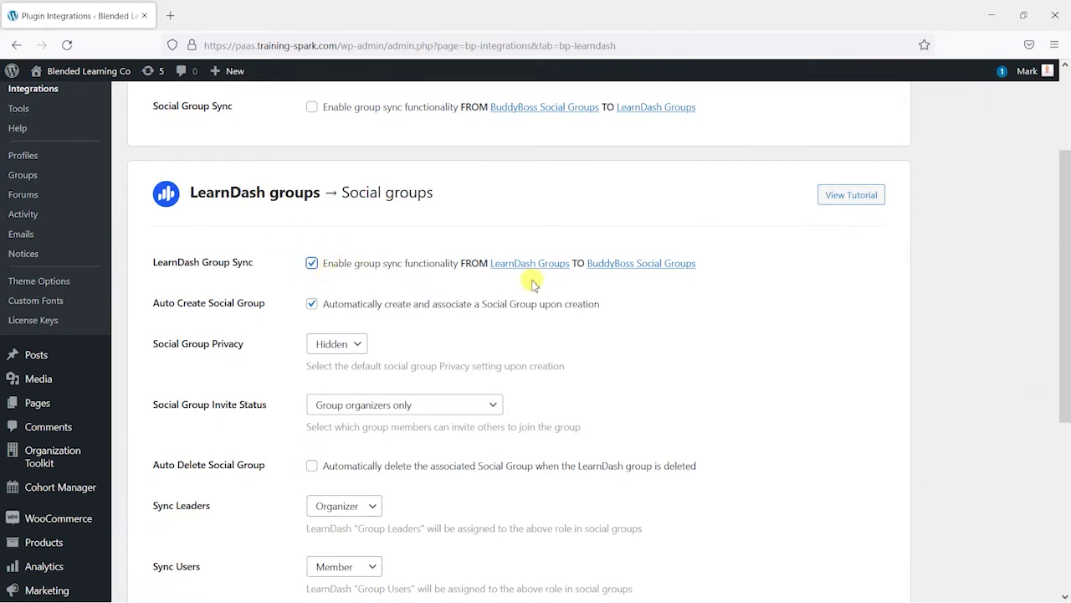
Examine the LearnDash group sync options for automatic social group creation, default privacy and invite status.
scroll(531, 281, down, 3)
scroll(674, 247, up, 2)
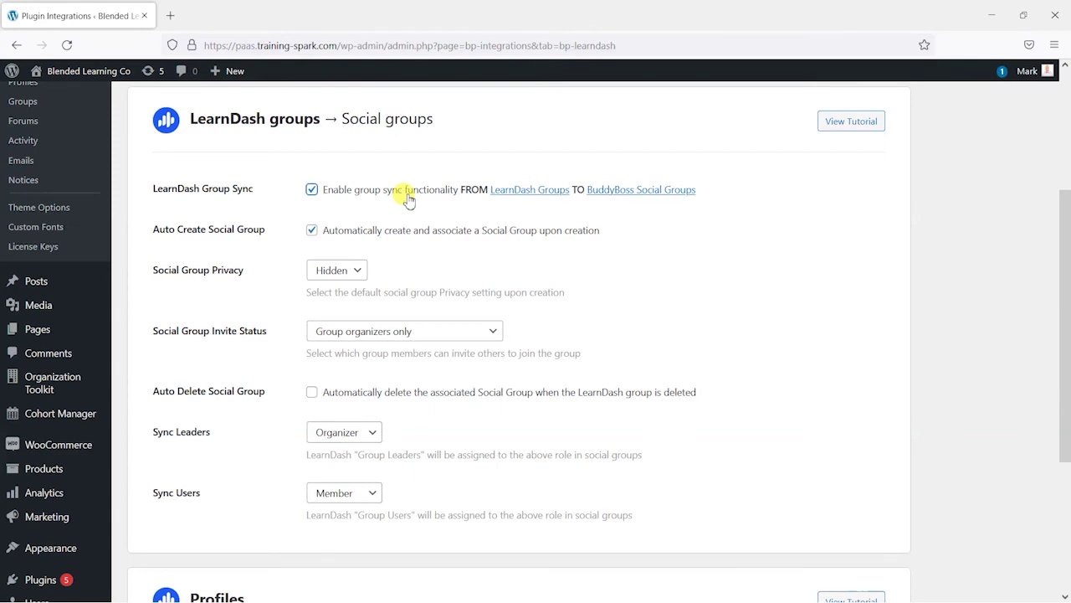
scroll(58, 282, up, 3)
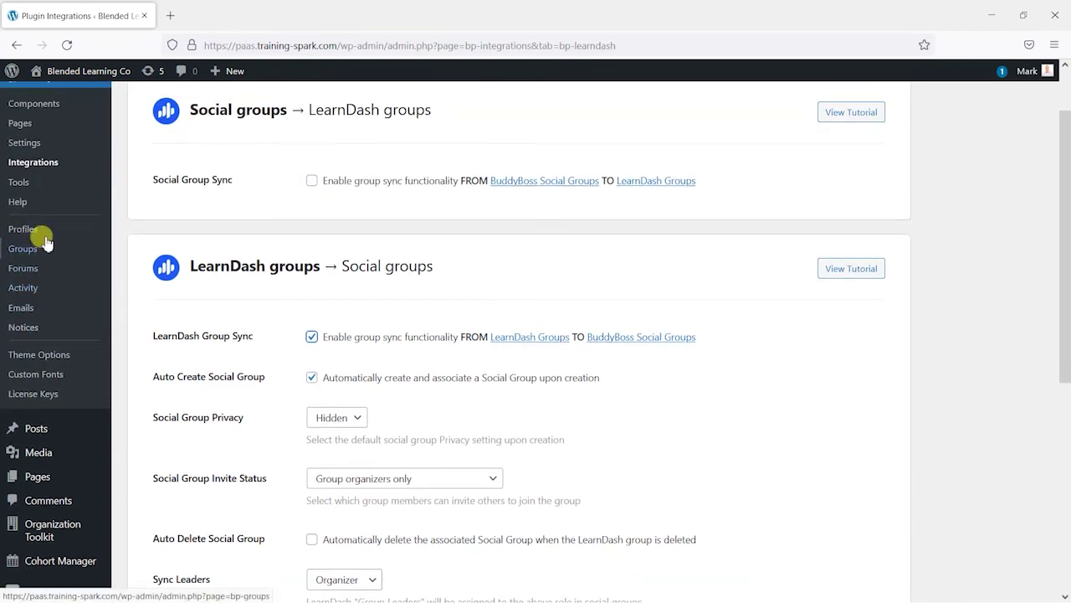
scroll(375, 239, down, 3)
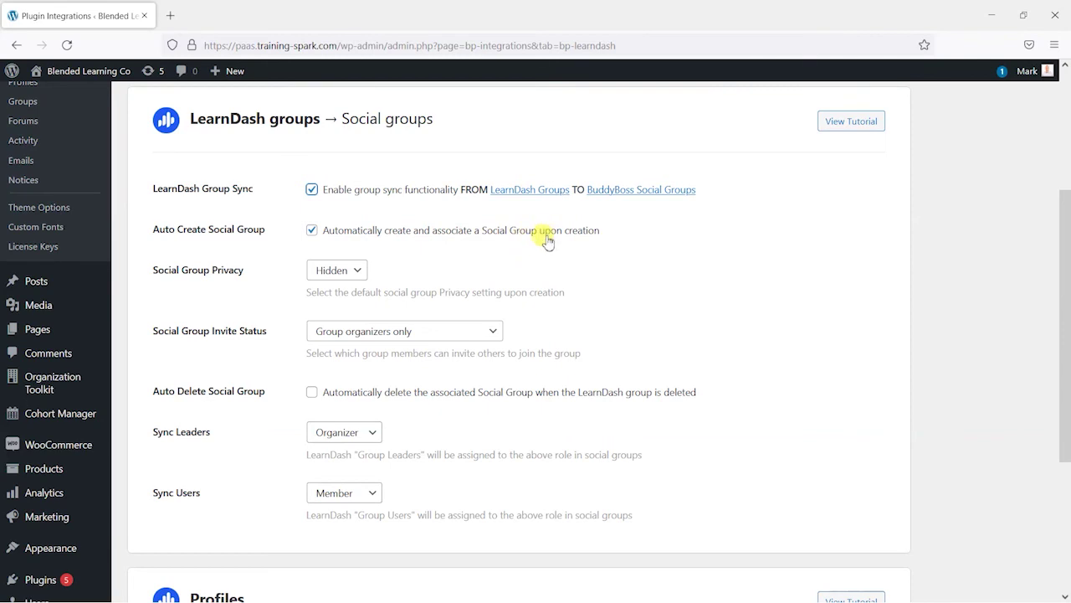
click(312, 232)
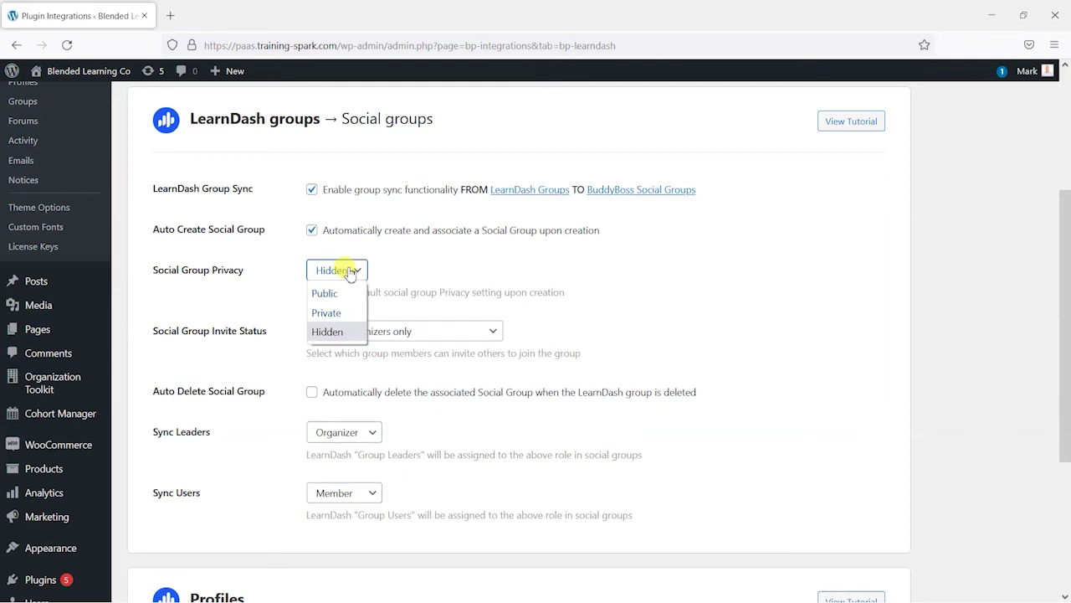
click(350, 273)
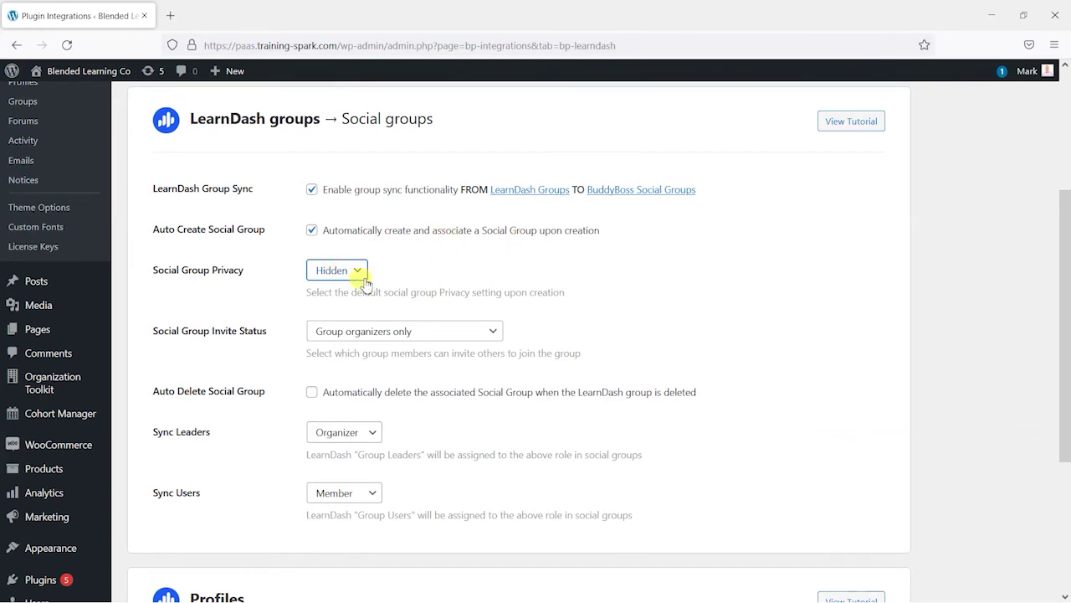
scroll(365, 283, down, 3)
scroll(378, 210, up, 2)
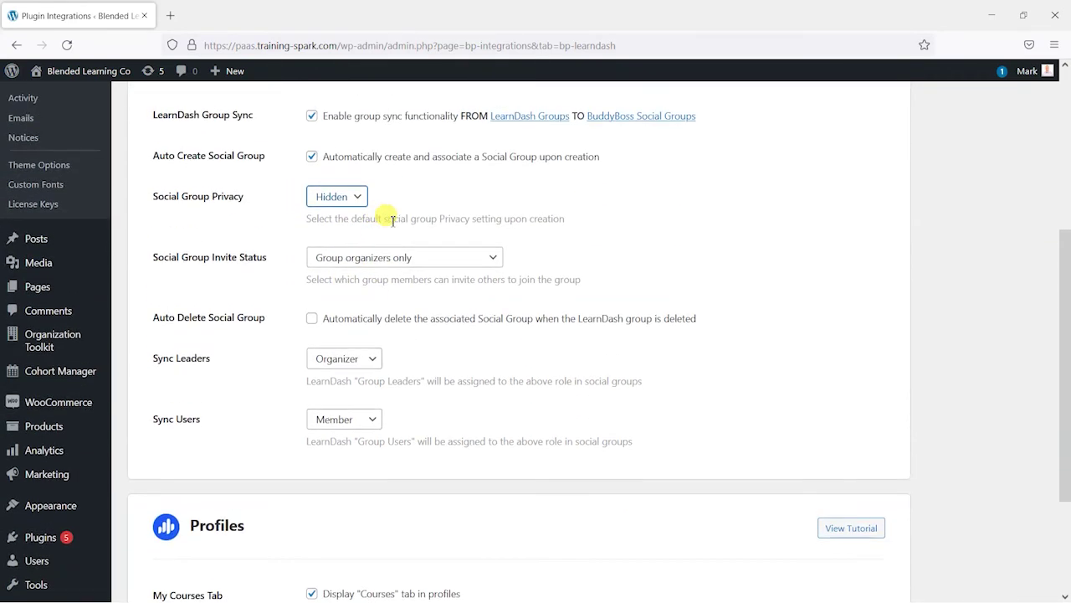
click(455, 261)
click(454, 261)
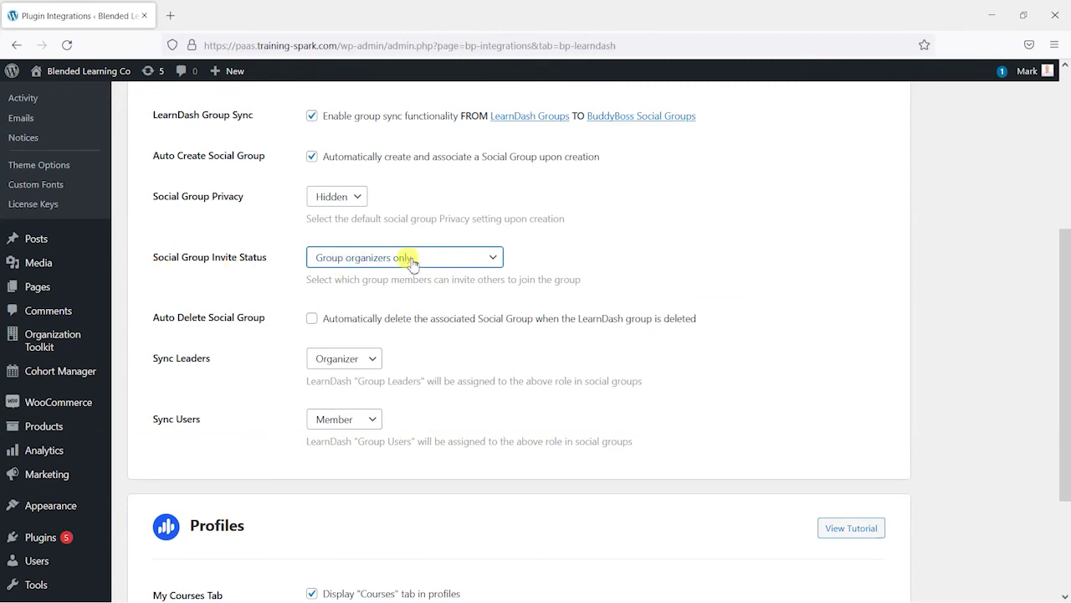
Review the auto-delete option and the role sync for leaders and users, and save the LearnDash integration settings.
scroll(412, 262, down, 1)
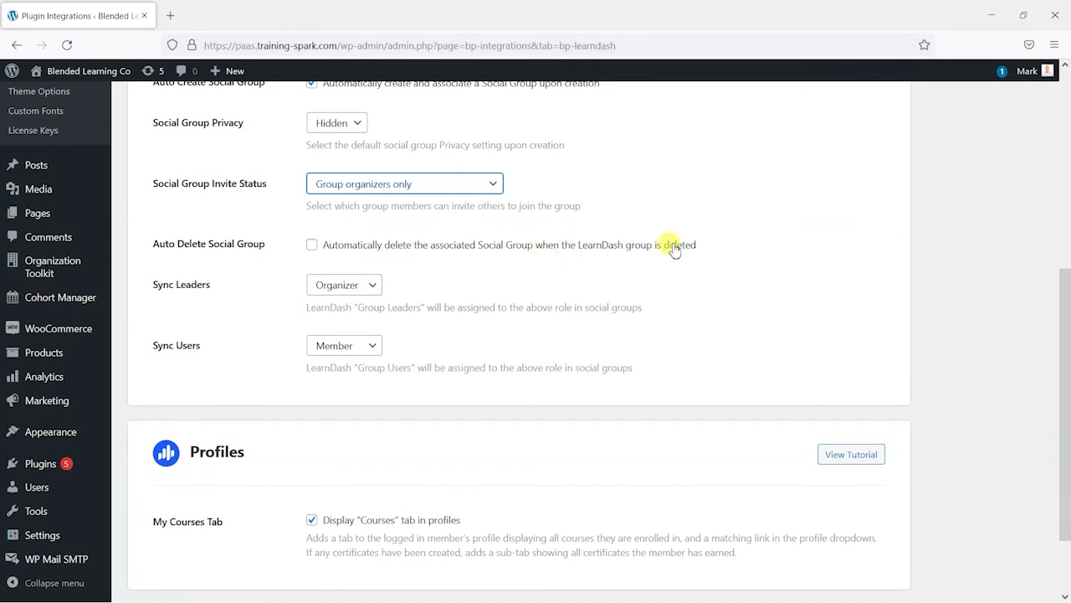
scroll(653, 342, up, 4)
scroll(562, 248, down, 2)
scroll(399, 351, down, 3)
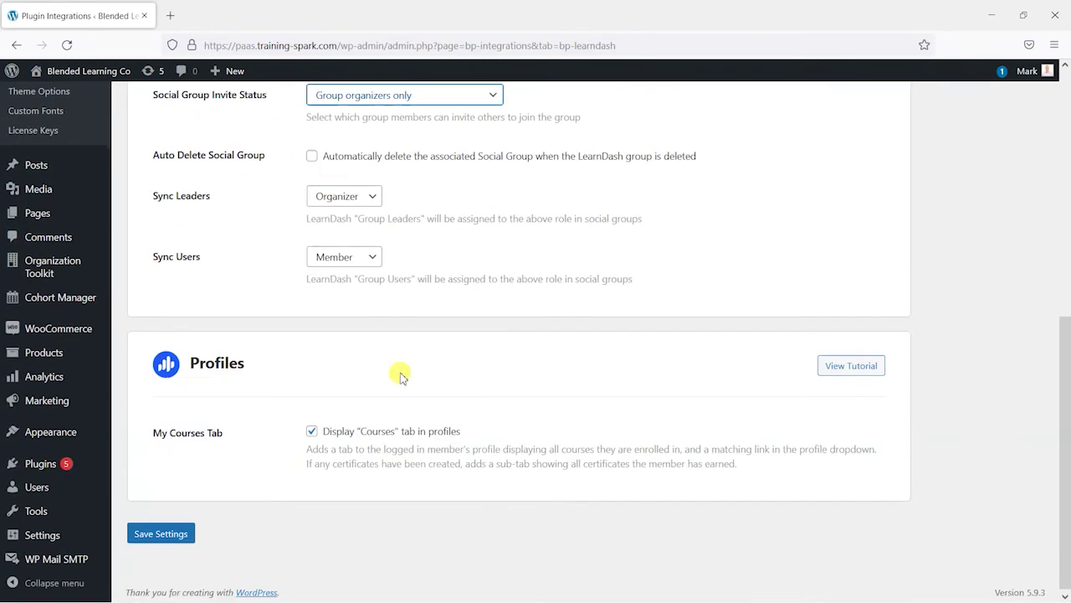
scroll(503, 336, up, 3)
scroll(370, 203, down, 3)
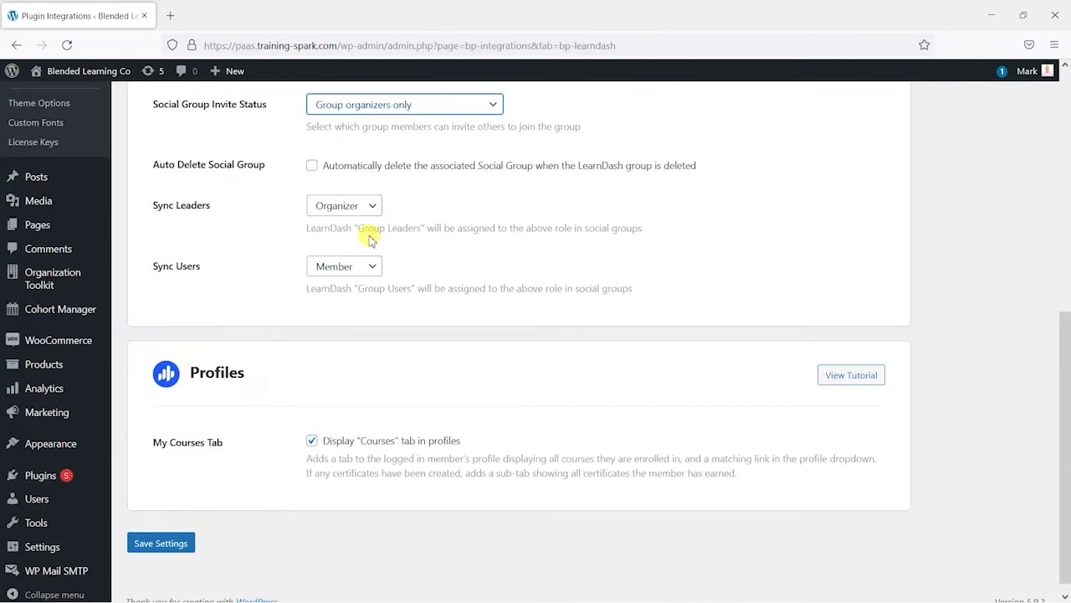
click(172, 526)
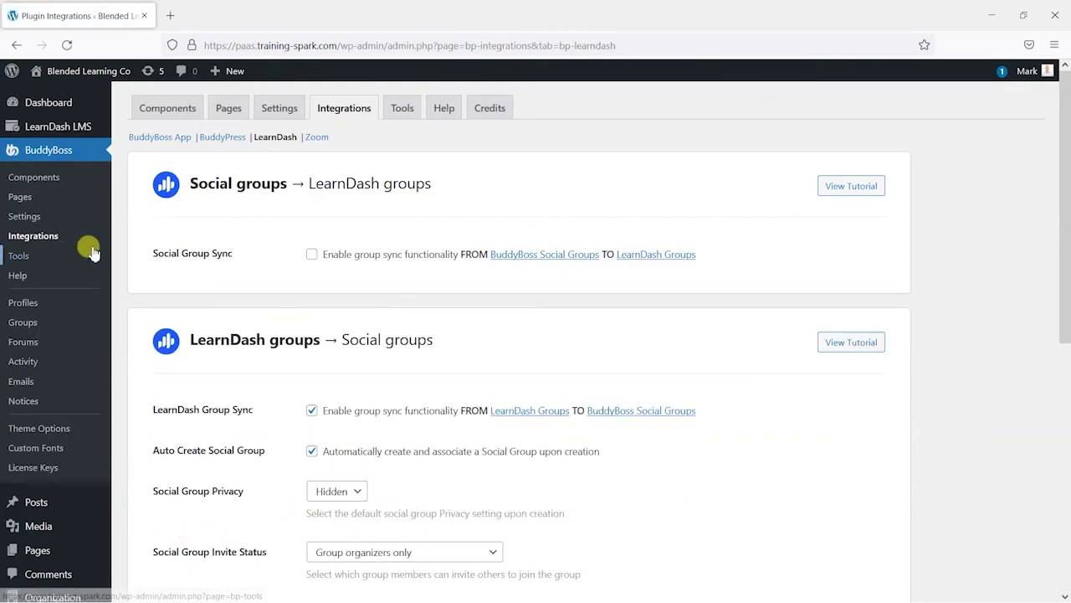
Associate the Home Tech April 2022 LearnDash group with the Home Tech April 2022 (ID: 3) social group and update it.
mouse_move(82, 131)
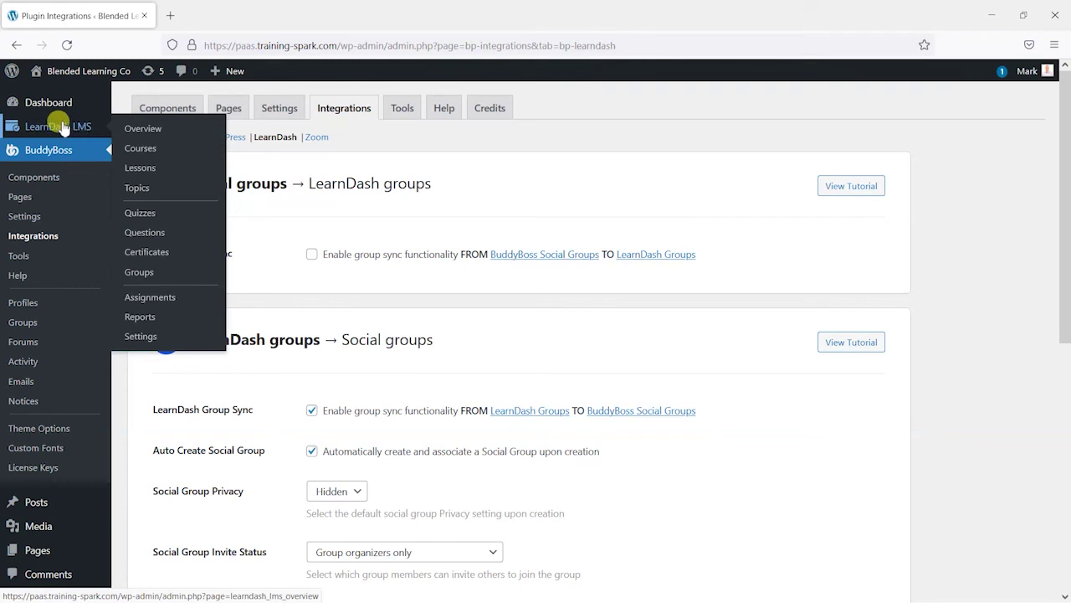
scroll(48, 246, down, 2)
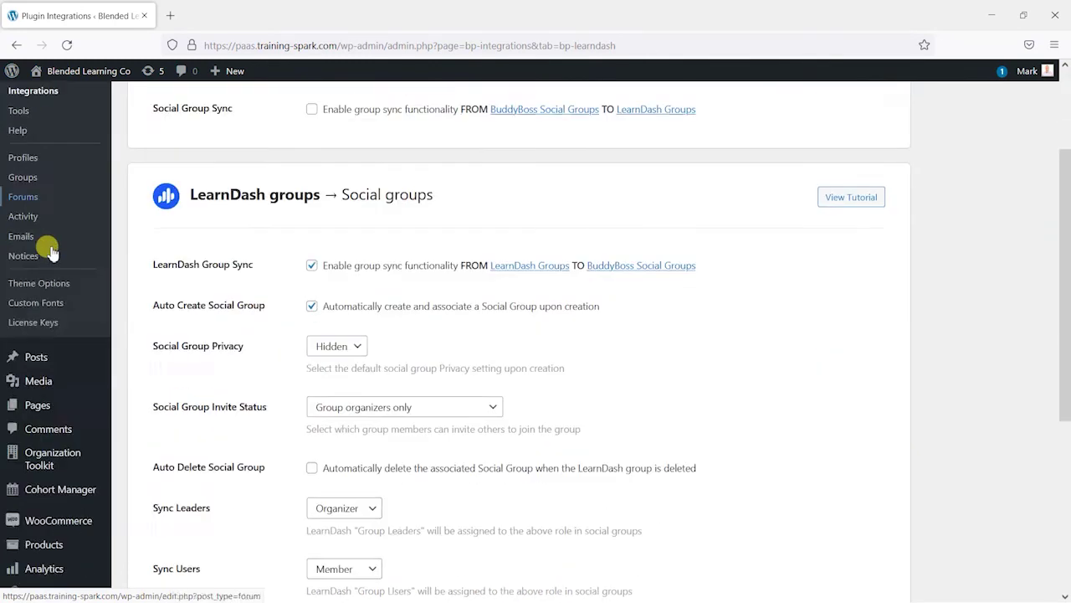
scroll(210, 318, up, 2)
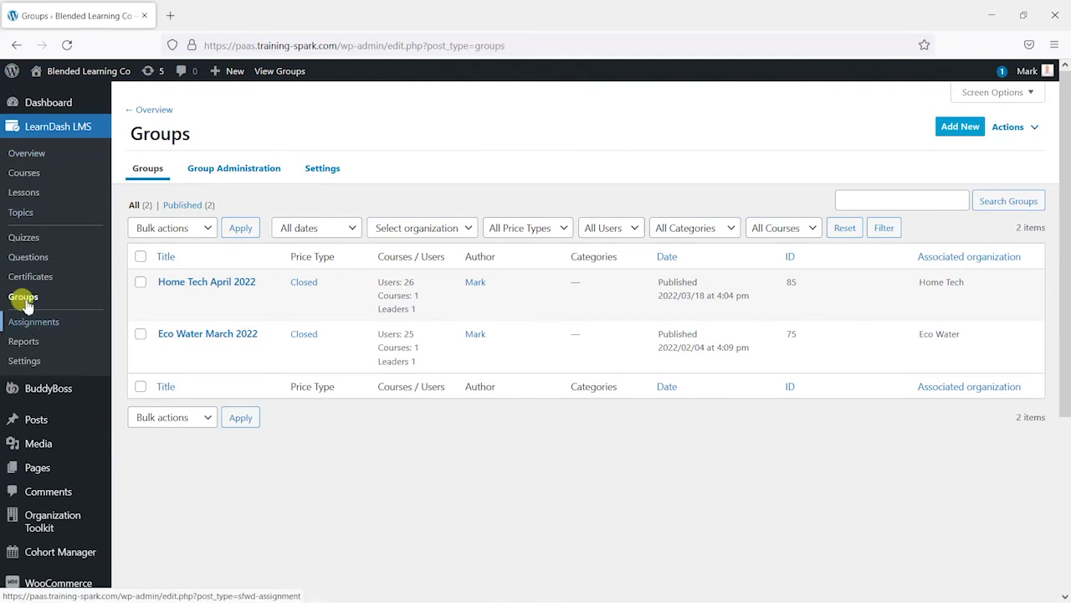
click(201, 285)
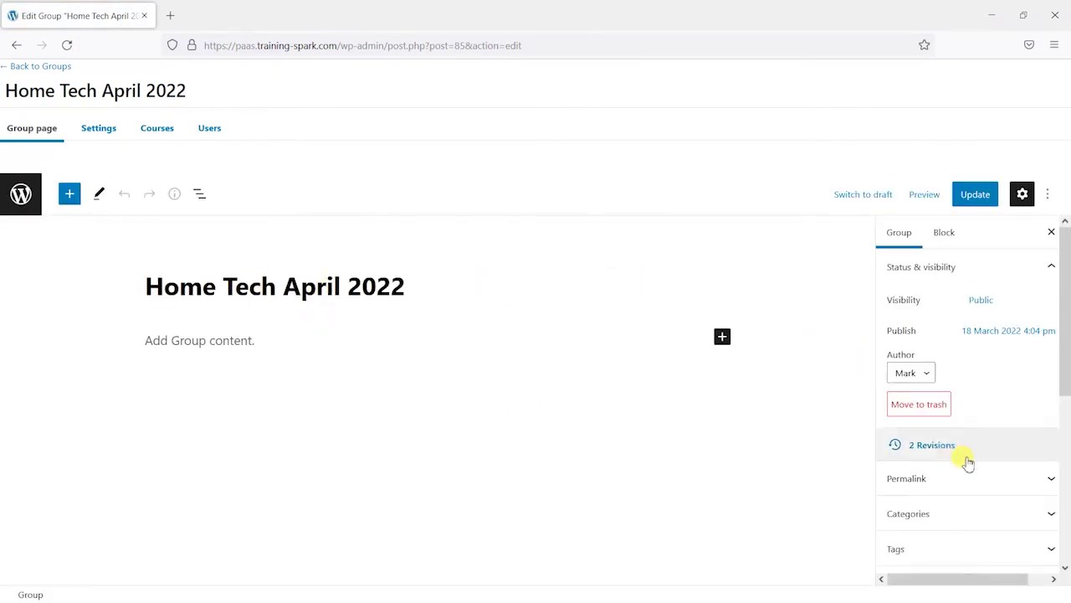
scroll(985, 447, down, 5)
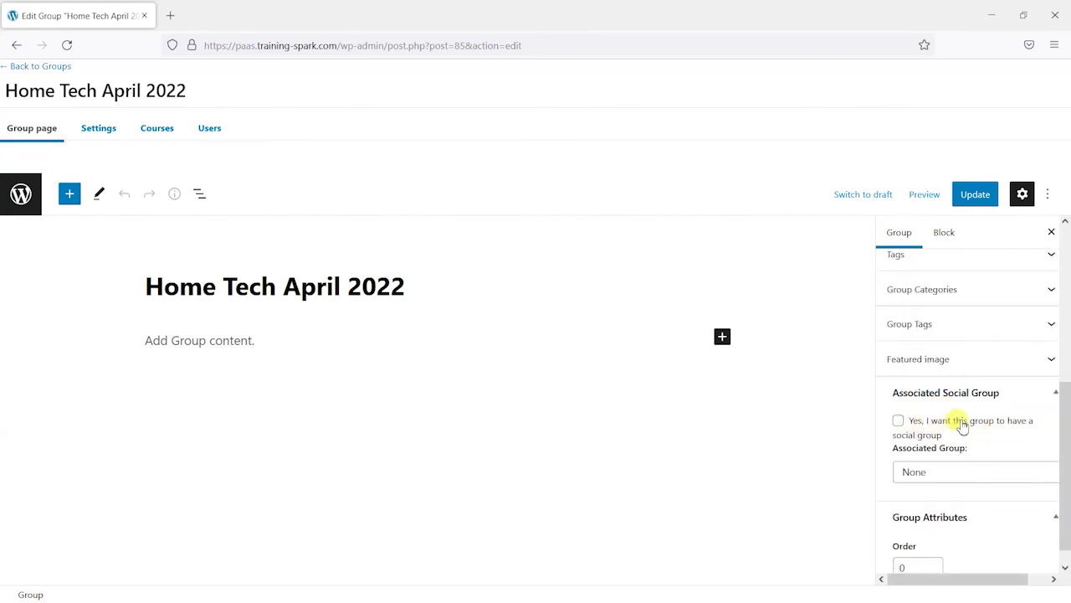
click(950, 474)
click(920, 514)
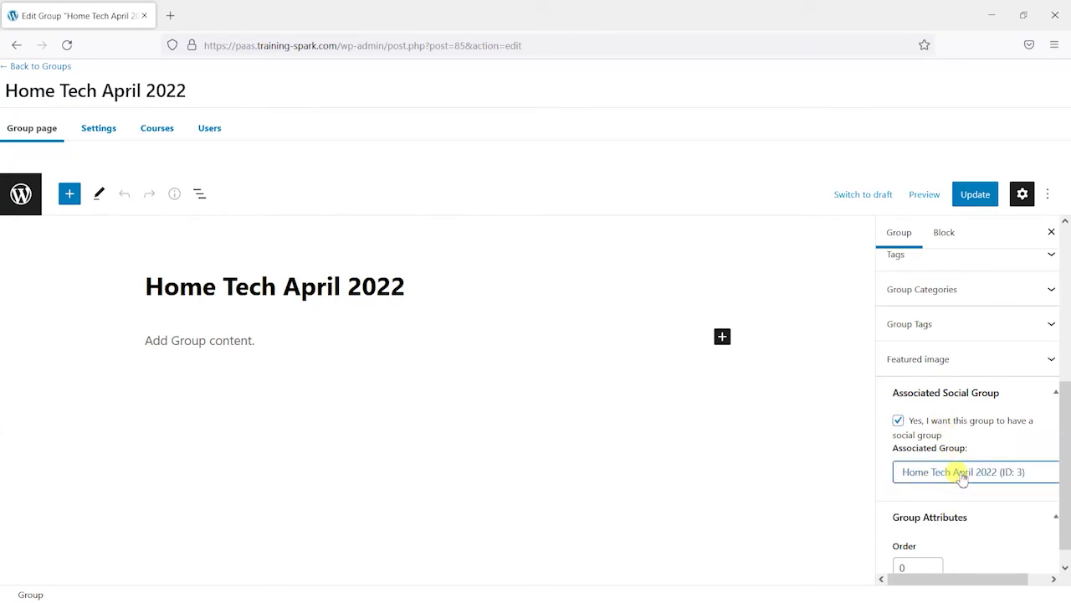
click(971, 193)
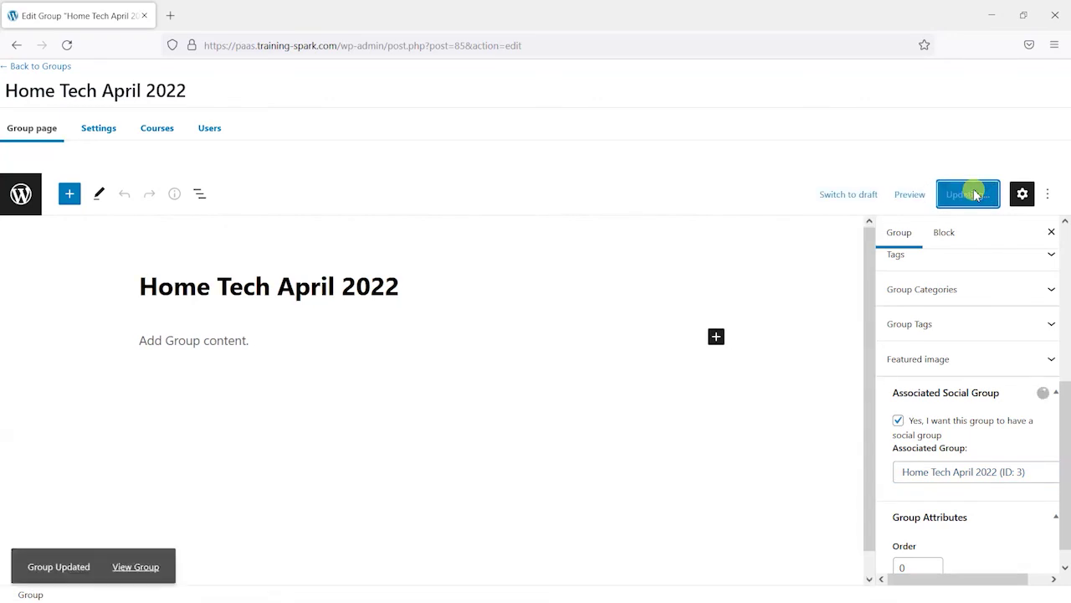
Compare the user count of the Home Tech April 2022 LearnDash group with the member count of the matching BuddyBoss social group.
click(40, 67)
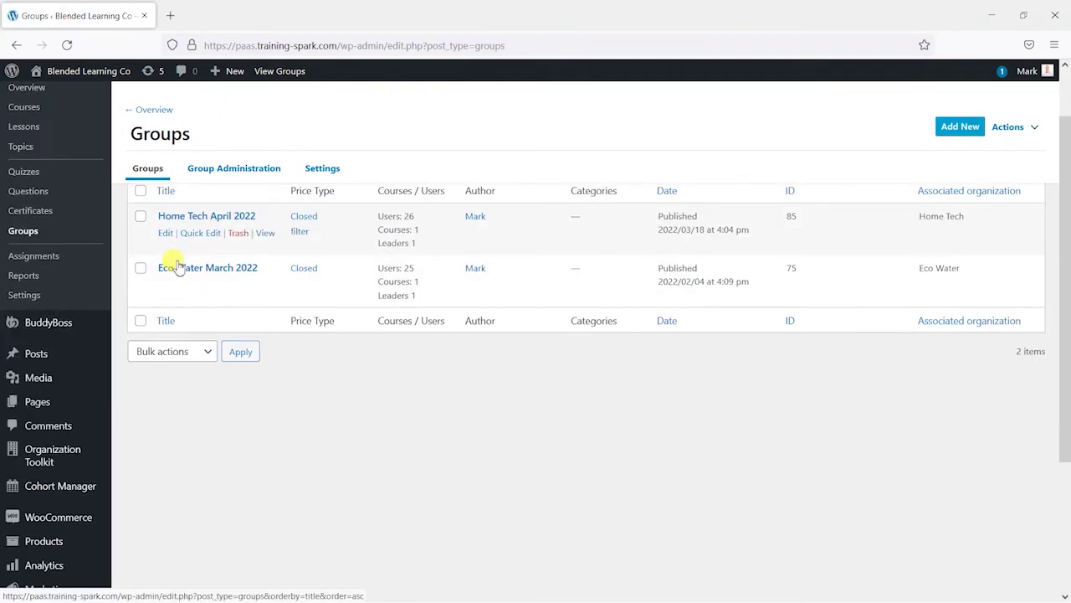
drag(377, 282, 417, 286)
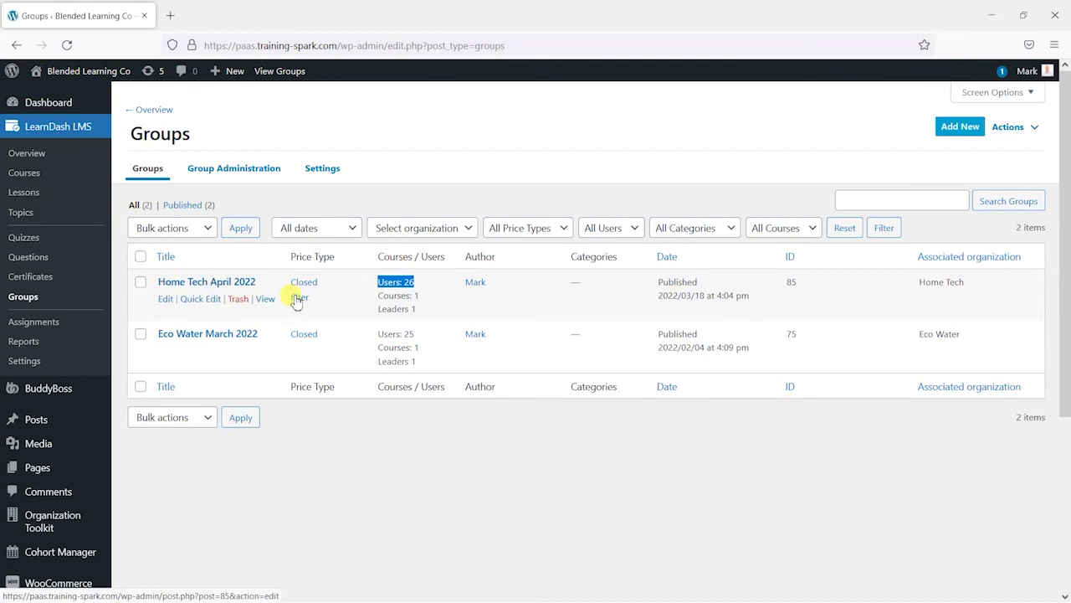
click(392, 282)
scroll(67, 335, down, 2)
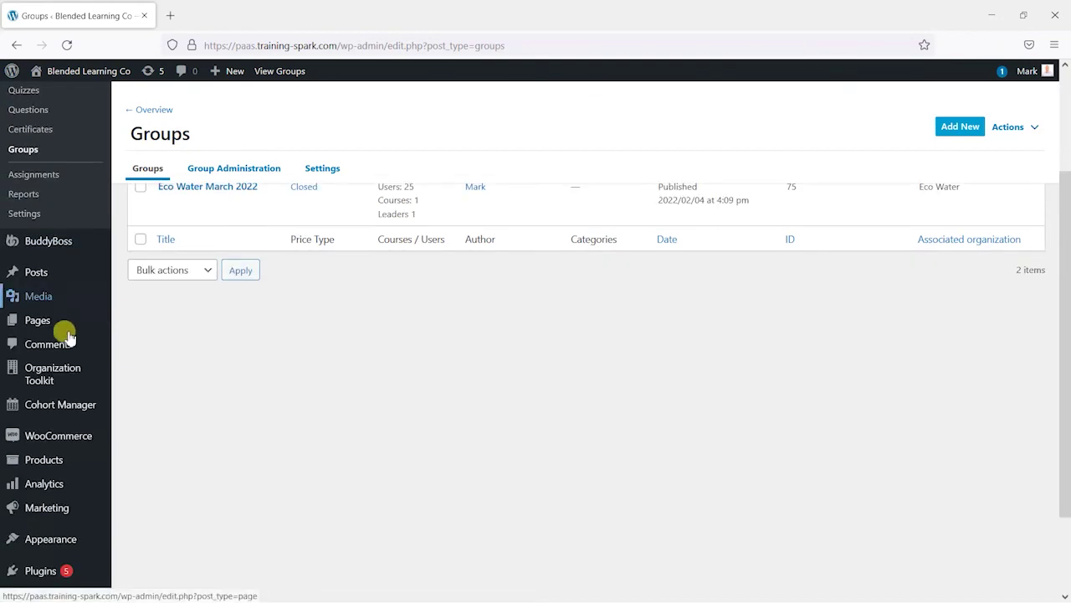
mouse_move(48, 242)
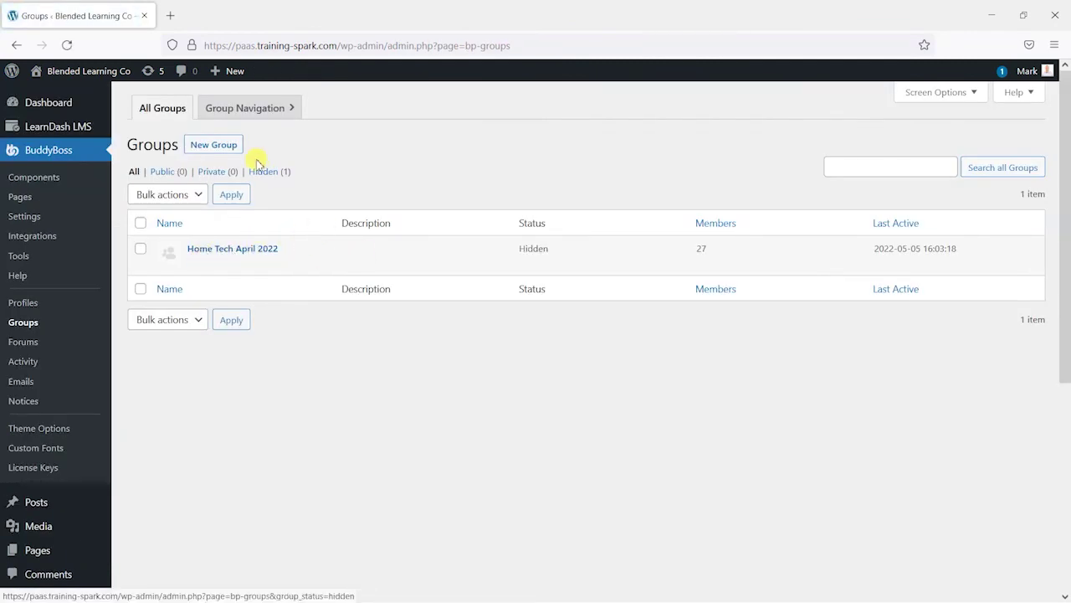
double_click(696, 252)
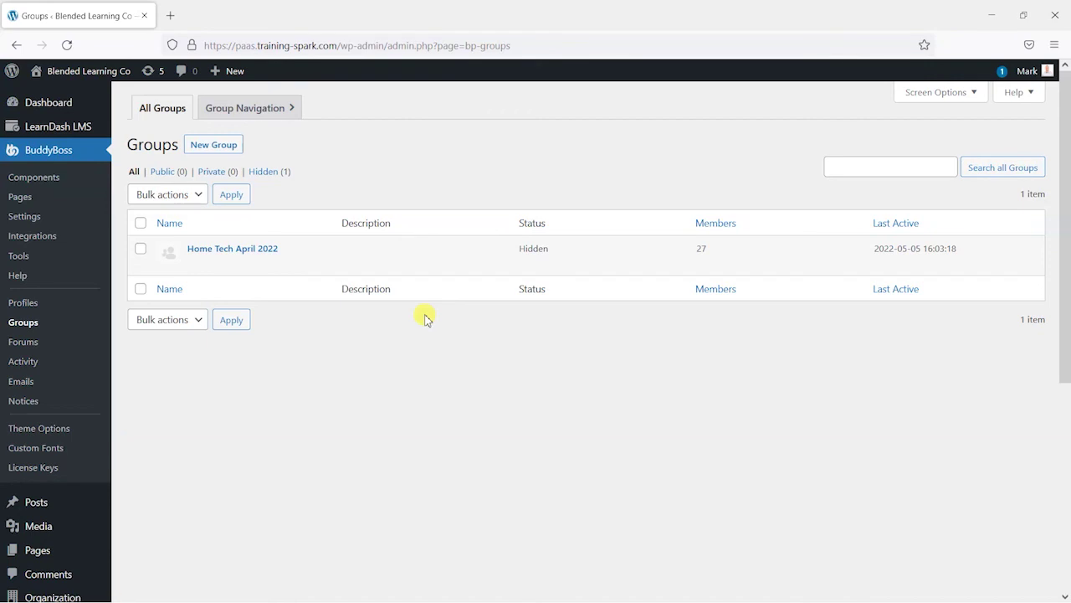
Switch to the learner's browser session, reload the profile and check the groups the learner belongs to.
key(alt+Tab)
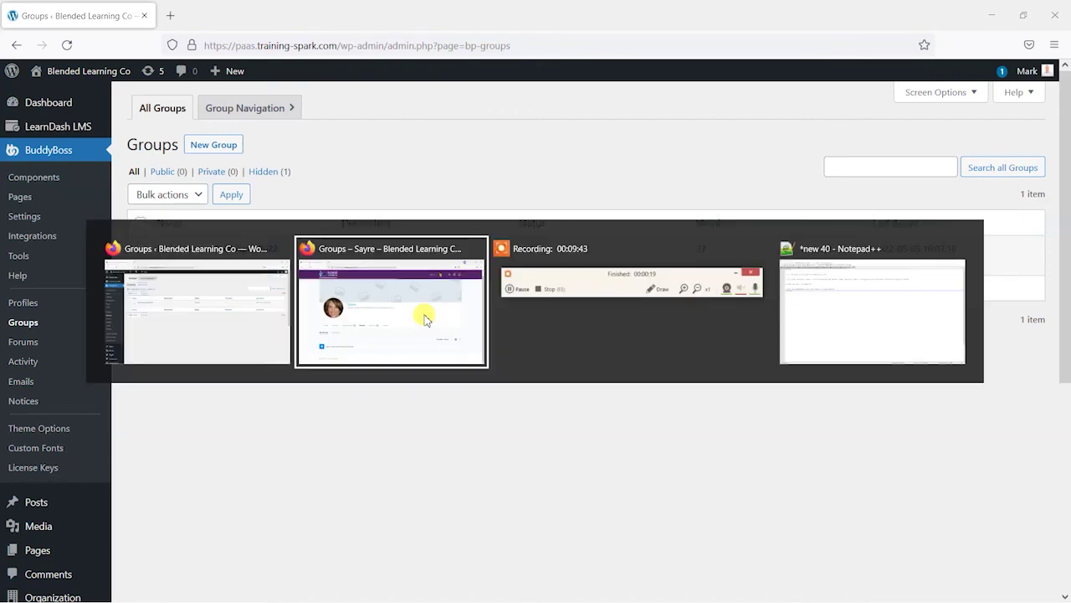
click(67, 45)
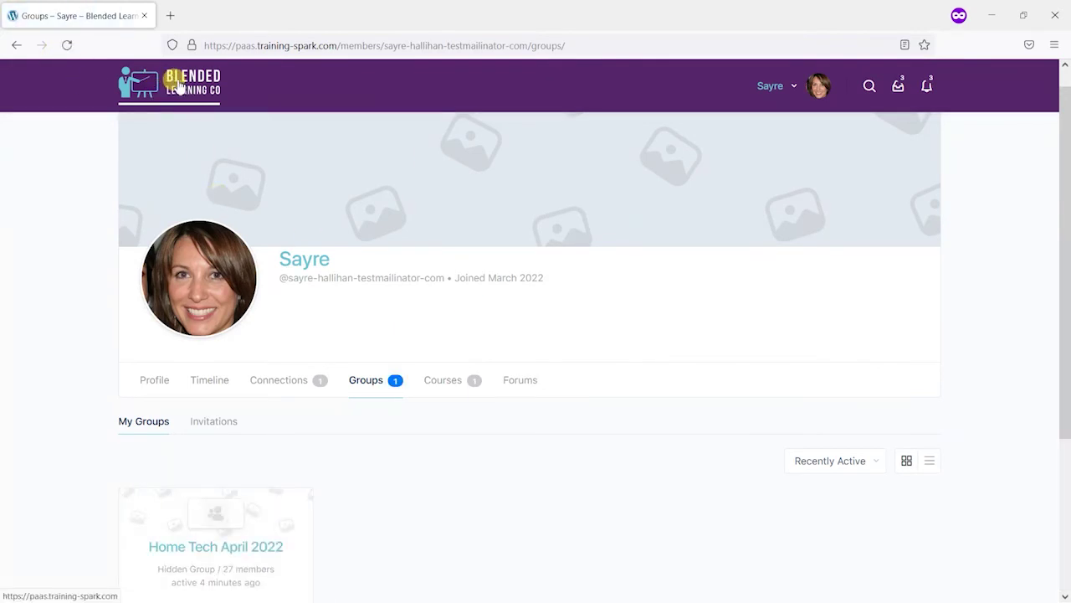
click(772, 88)
mouse_move(757, 301)
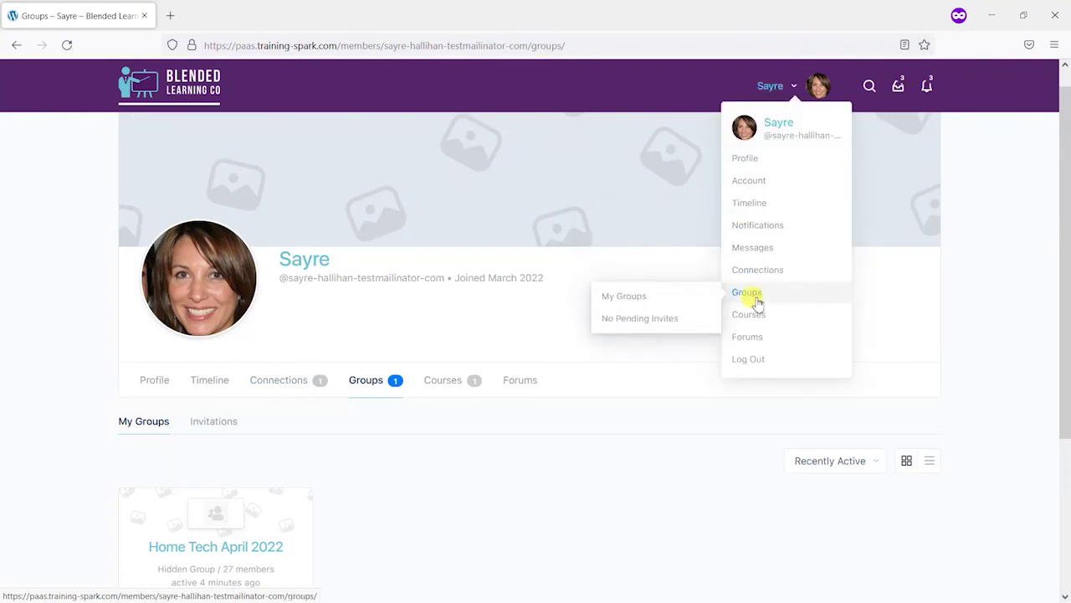
click(757, 301)
scroll(378, 236, down, 2)
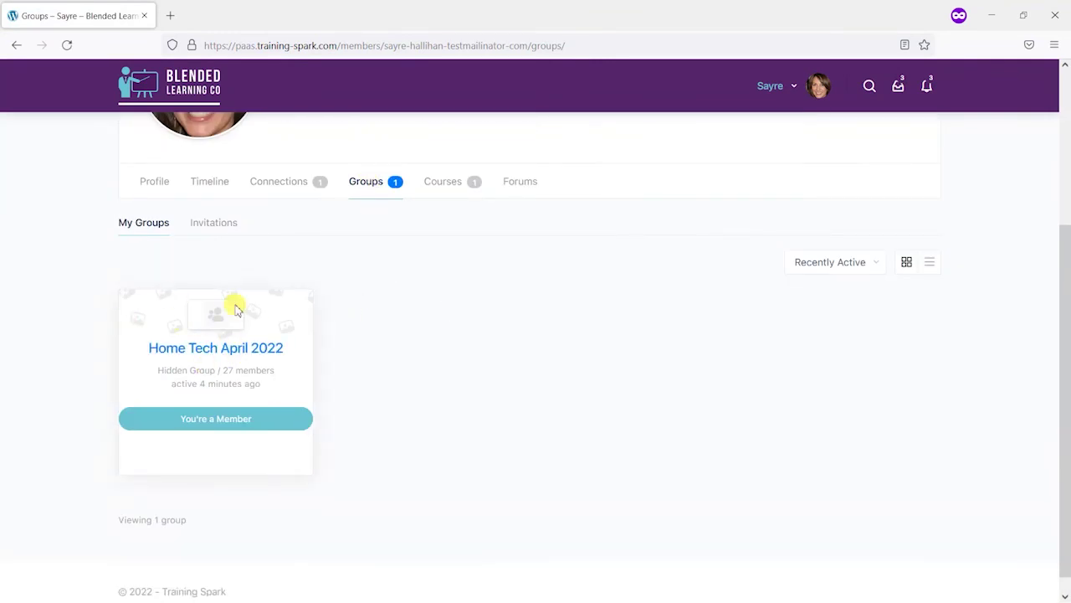
scroll(195, 198, up, 2)
scroll(242, 259, down, 2)
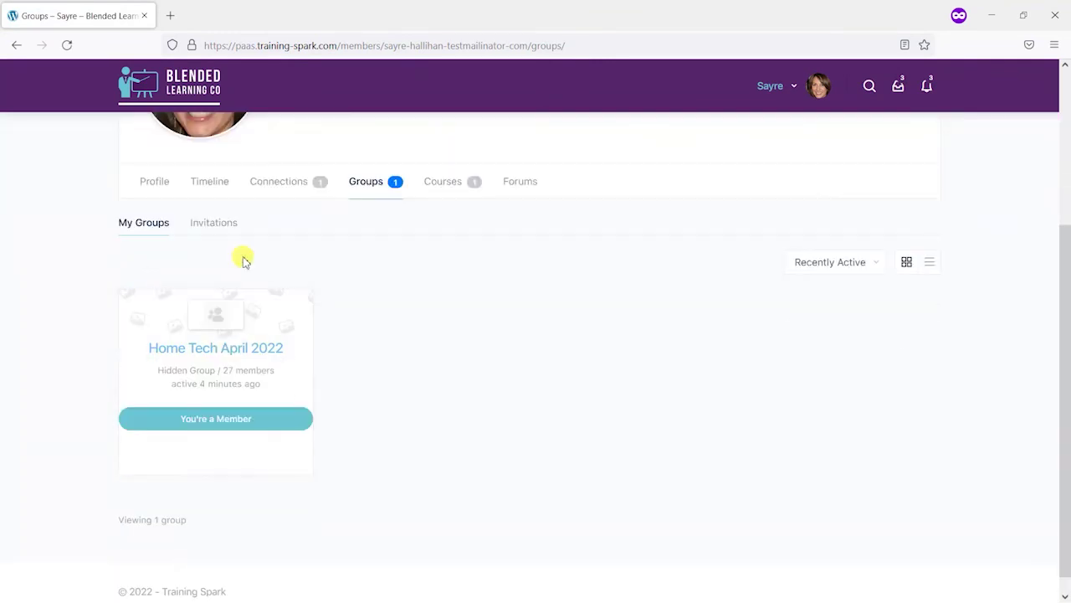
Open the Home Tech April 2022 group and send connection requests to the two middle members in the second-to-last row of the member list.
click(230, 354)
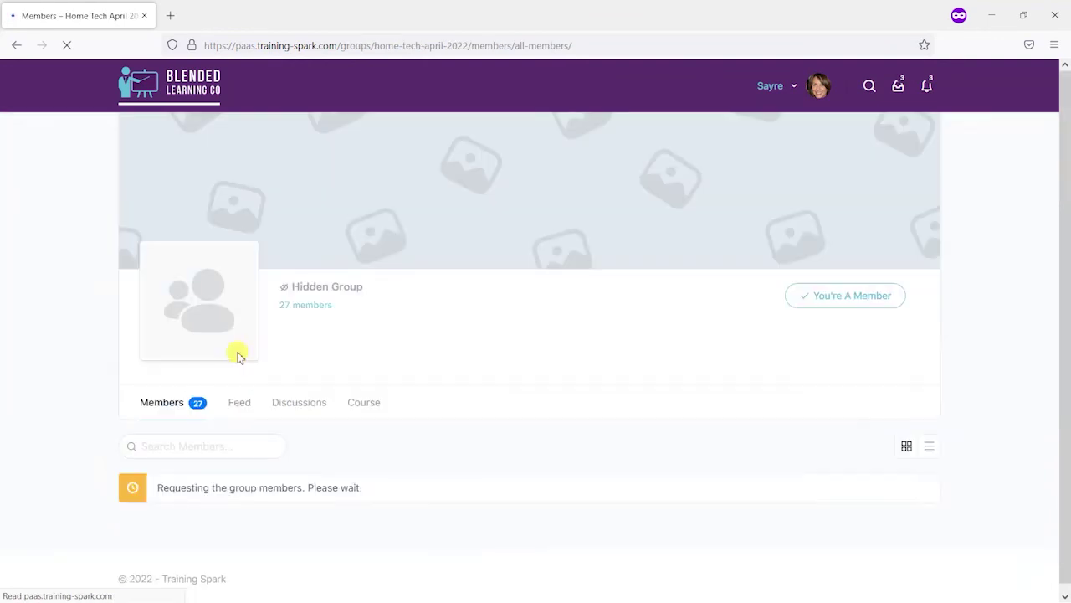
scroll(399, 352, down, 4)
scroll(416, 357, down, 3)
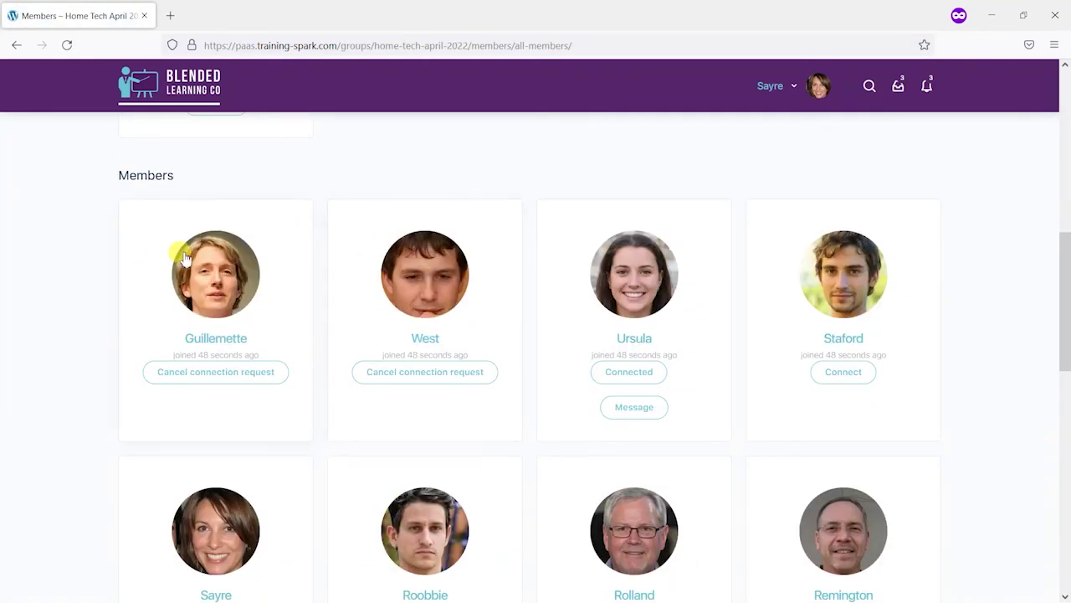
scroll(795, 354, down, 3)
scroll(361, 210, down, 3)
scroll(362, 209, down, 5)
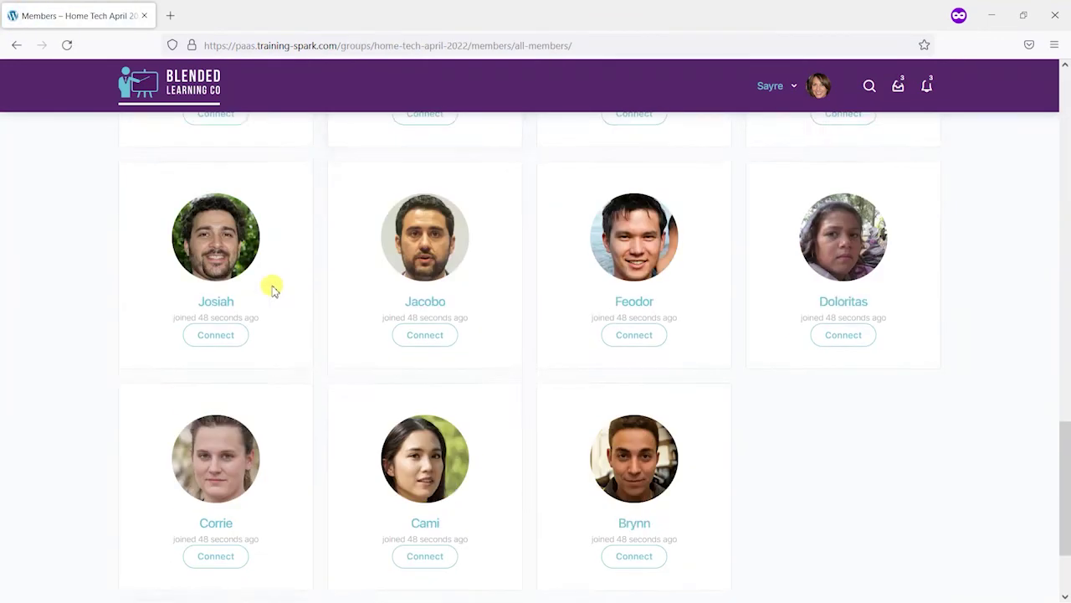
click(606, 203)
click(437, 201)
Check the Home Tech April 2022 group's Discussions page as the learner.
scroll(536, 242, up, 3)
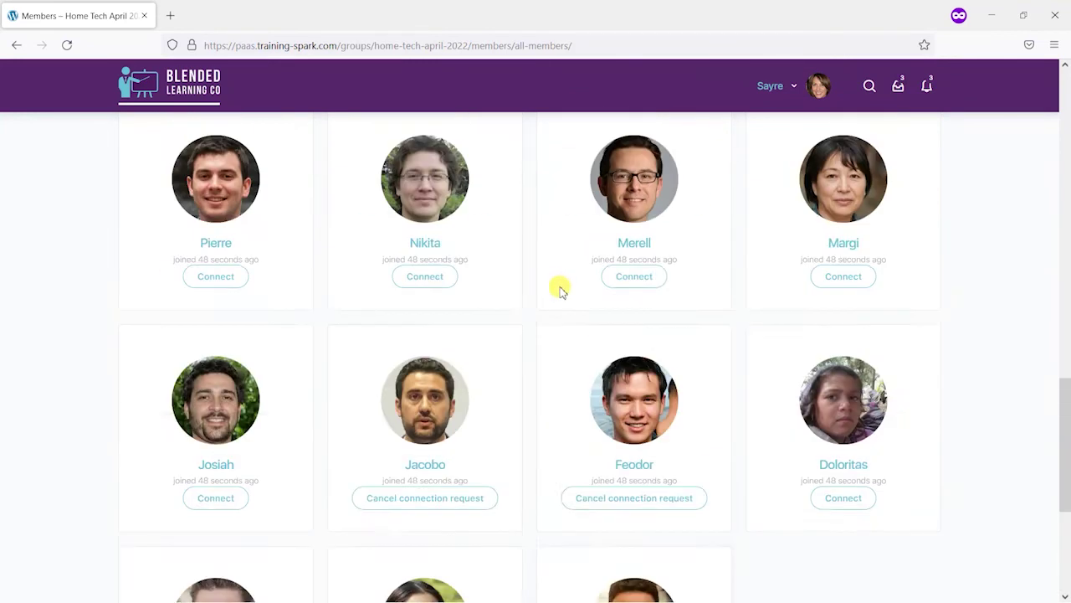
scroll(560, 288, up, 10)
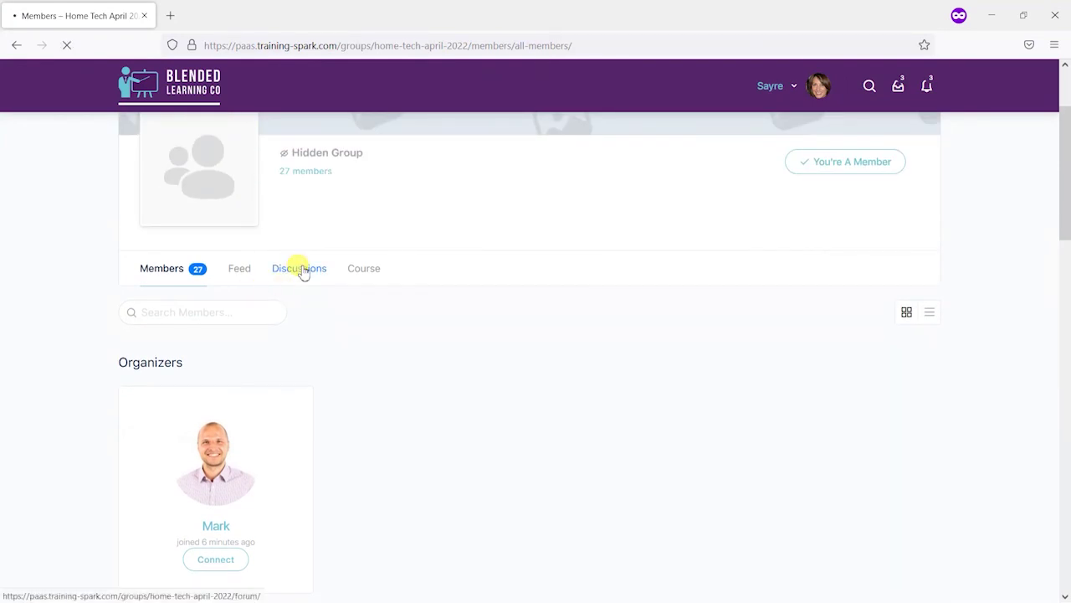
scroll(462, 332, down, 1)
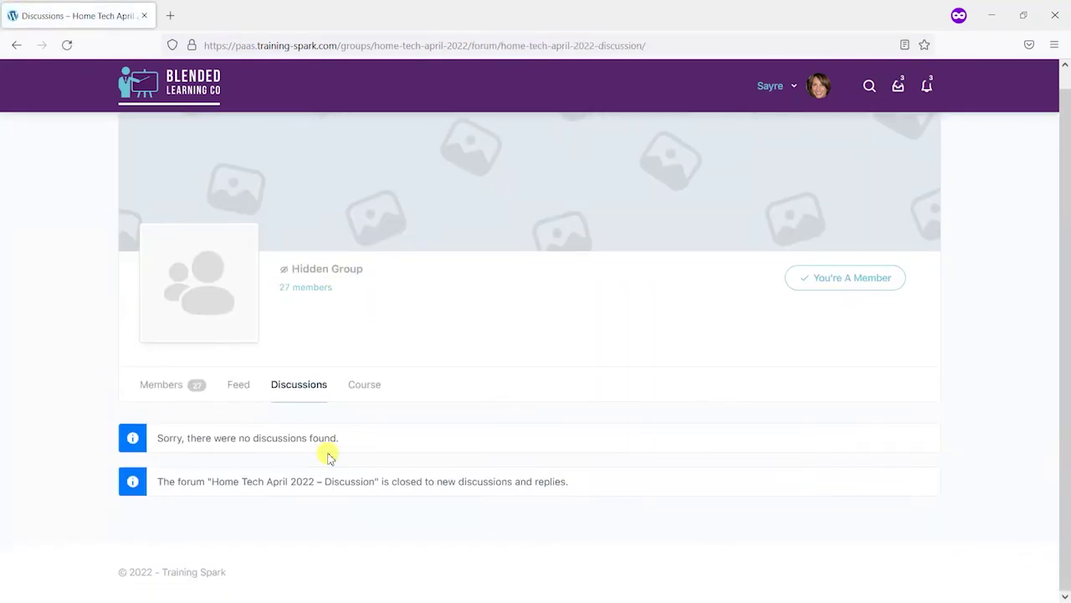
Switch to the admin window, set the Home Tech April 2022 - Discussion forum's status to Open and publish it.
key(alt+Tab)
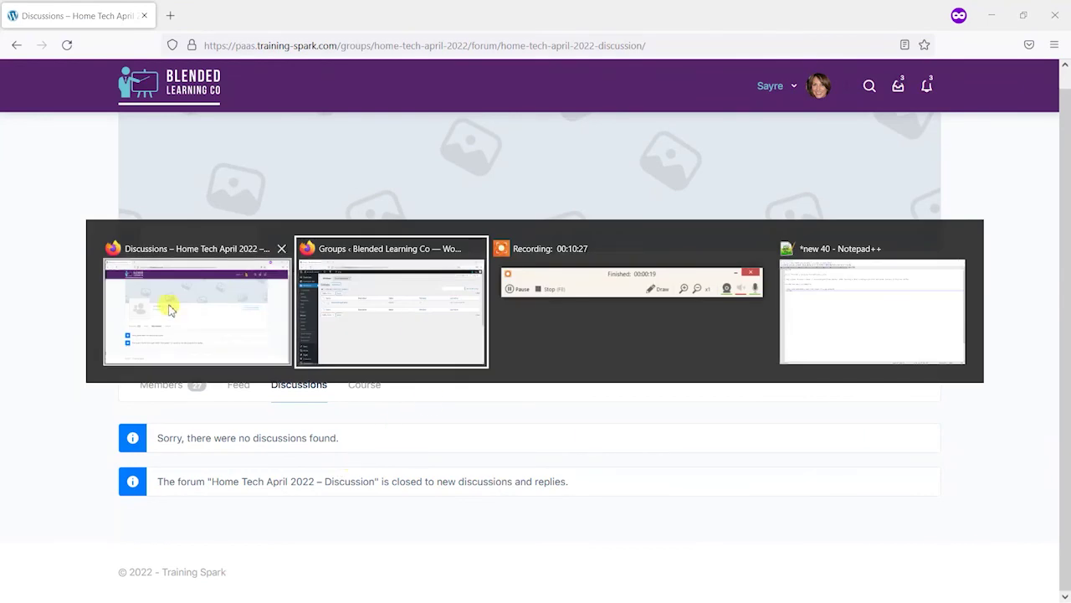
click(400, 318)
click(28, 346)
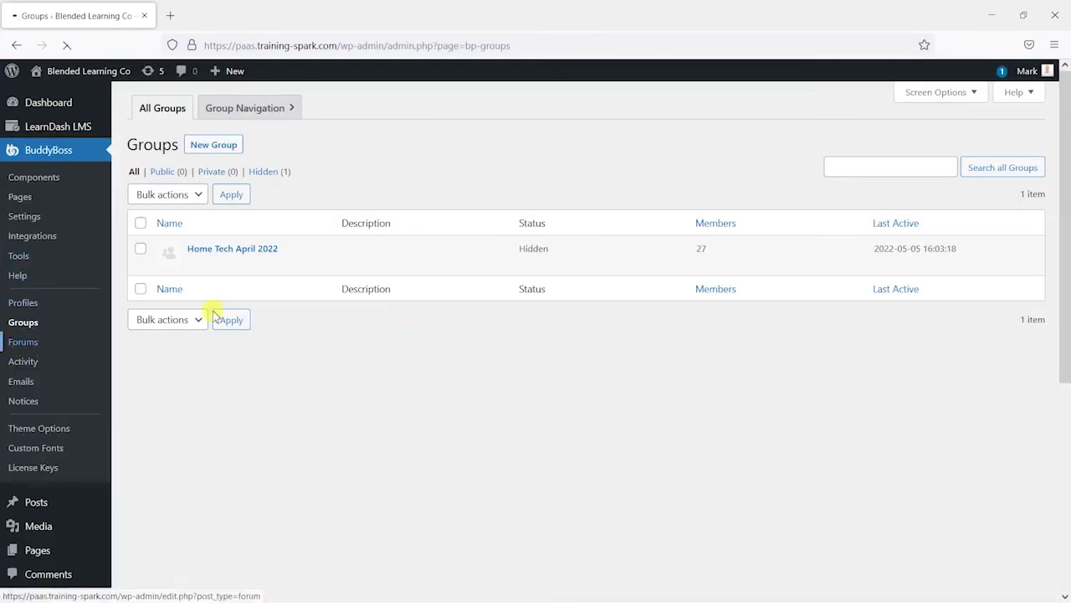
click(232, 249)
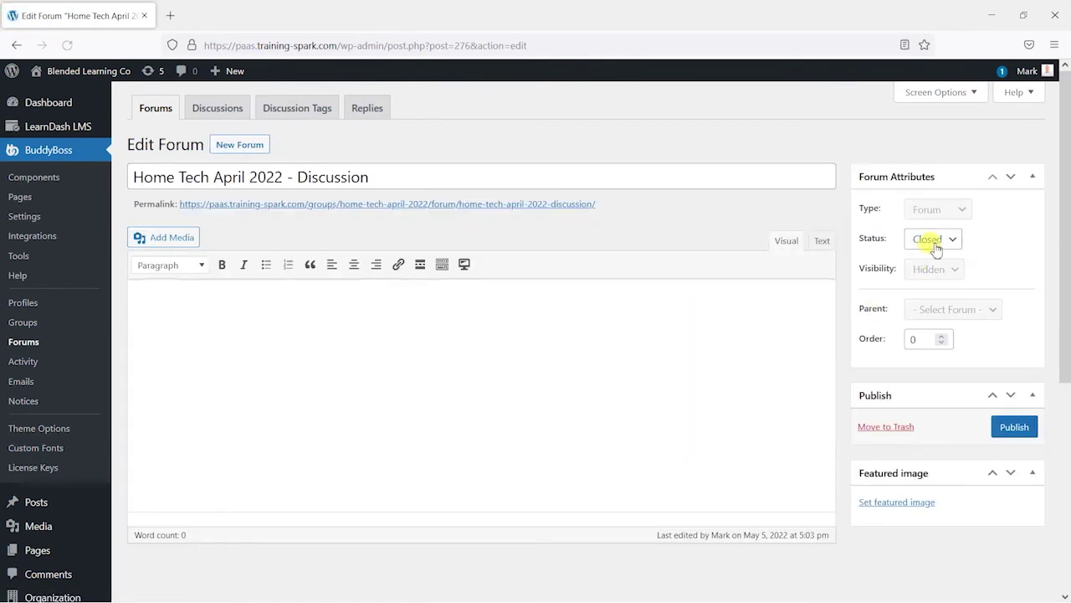
click(941, 239)
click(940, 263)
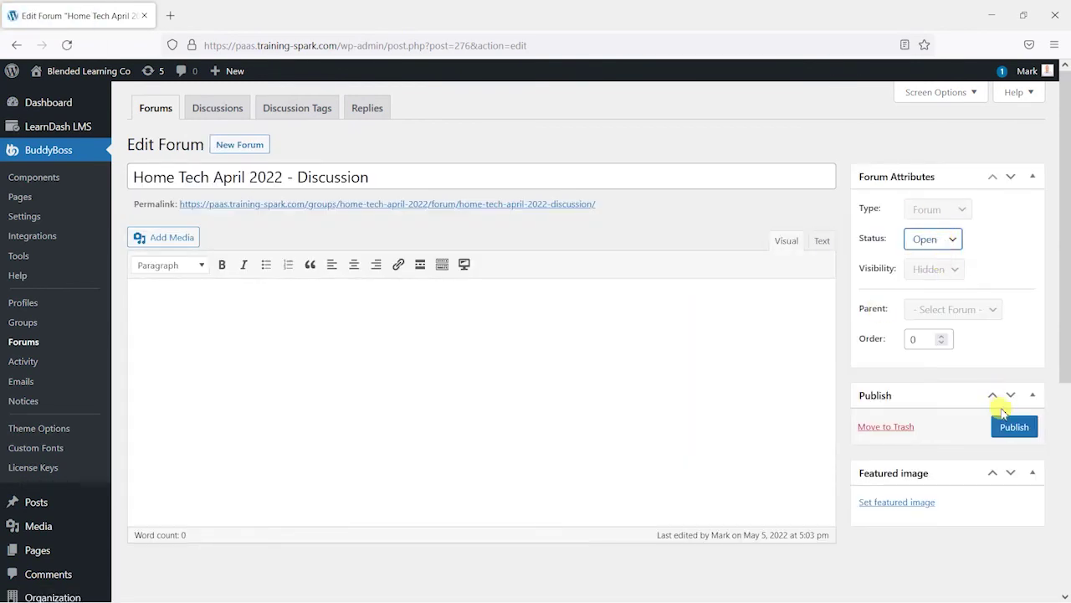
click(1014, 427)
click(596, 359)
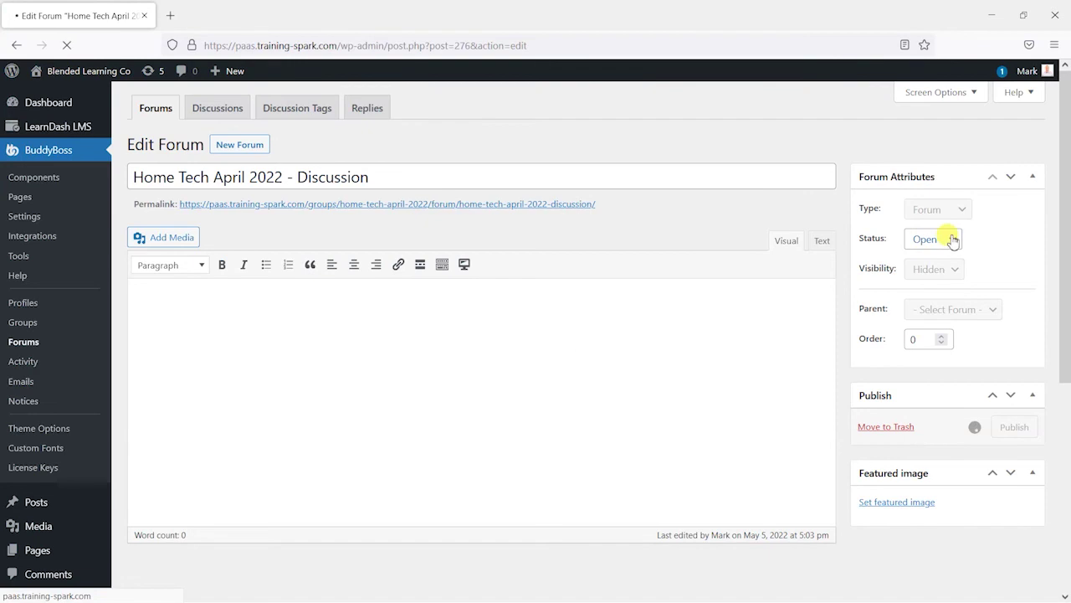
In the learner's session, reload the group's discussions and post one titled "HI Everyone" with the content "Just introducing myself!".
key(alt+Tab)
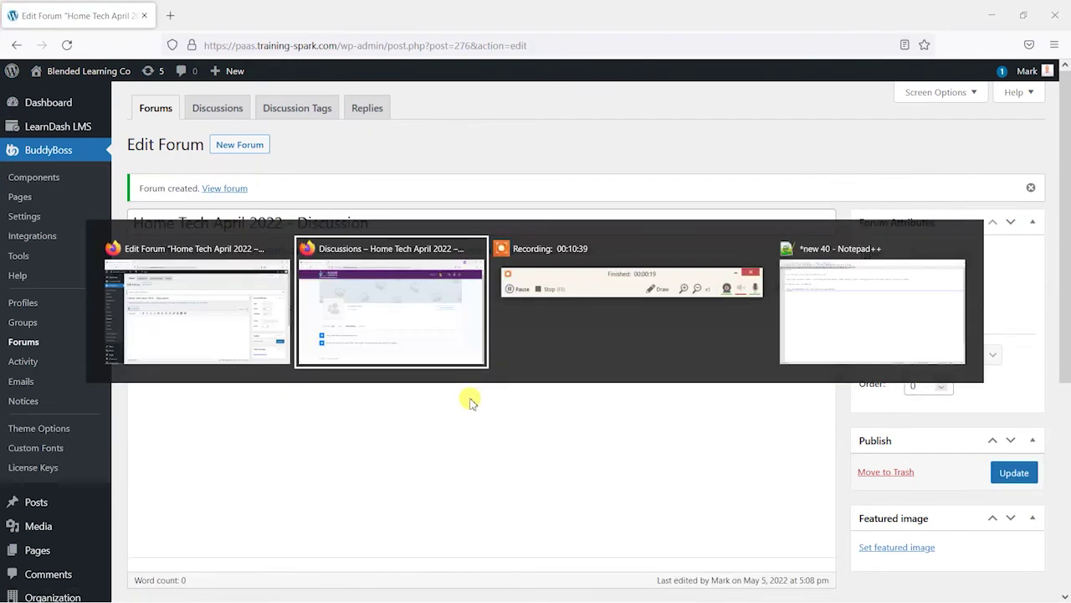
click(67, 46)
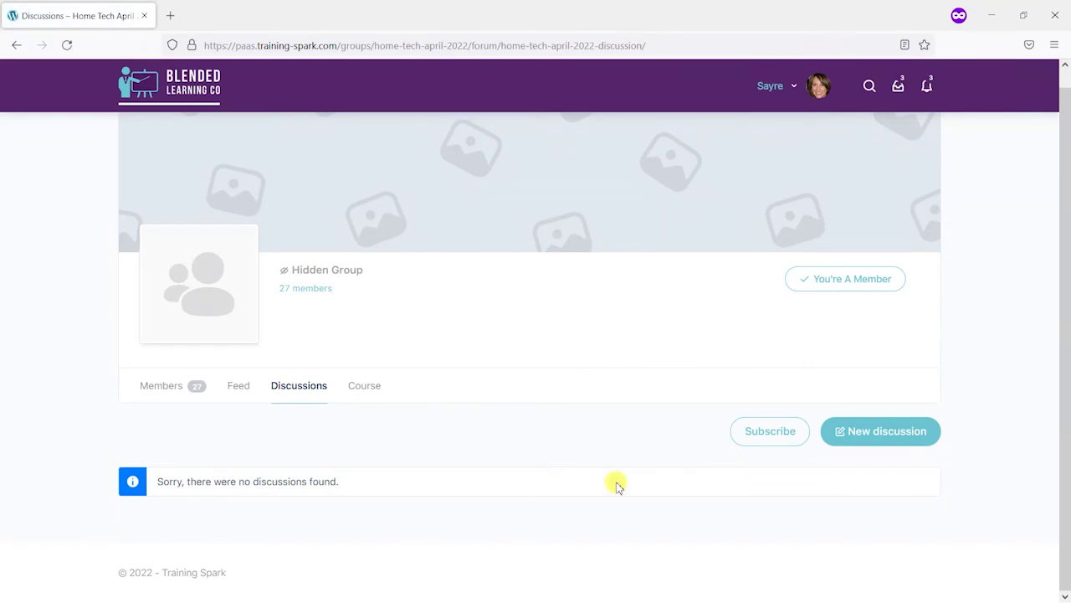
click(880, 436)
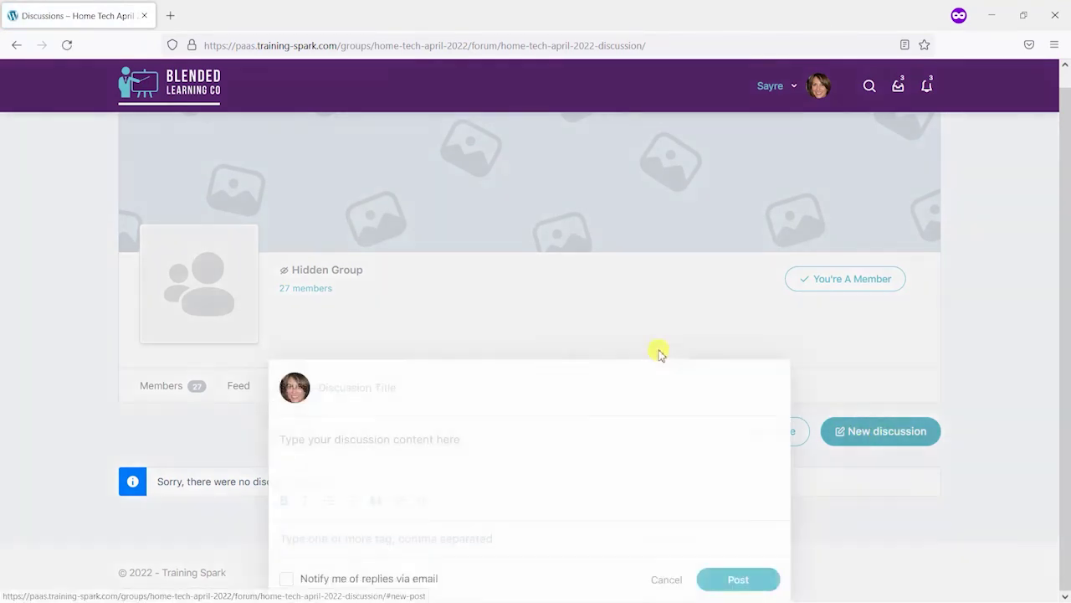
click(400, 387)
text(HI Everyone)
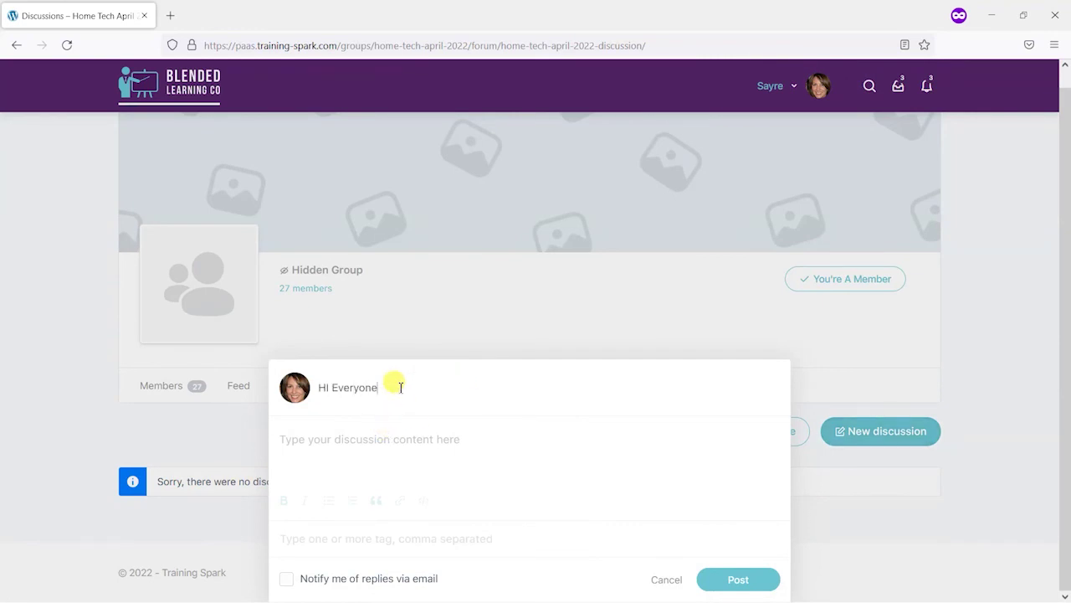
click(408, 452)
text(J)
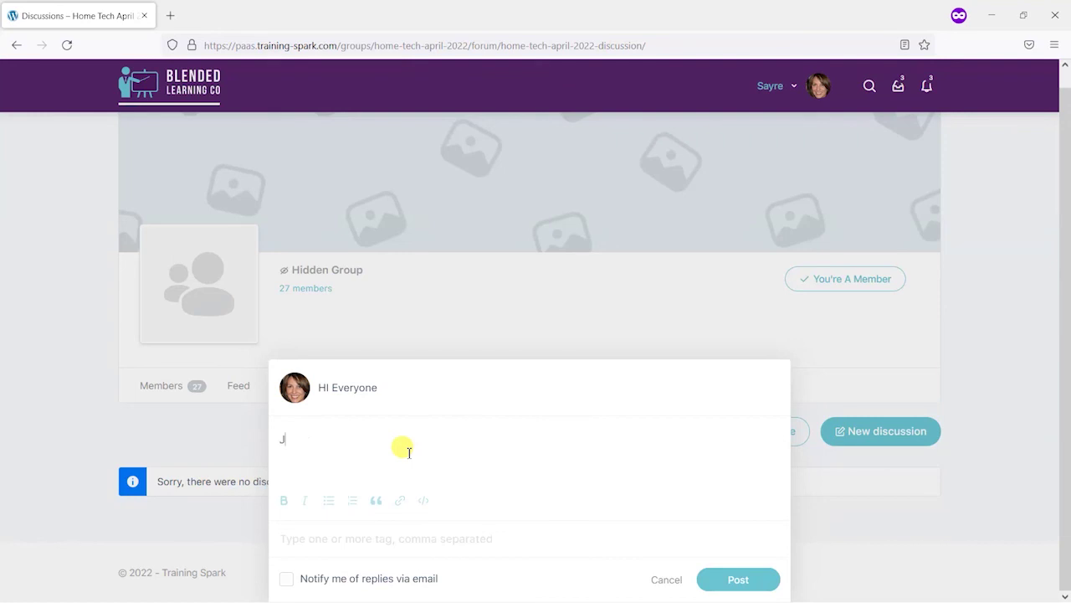
text(ust introducing myself!)
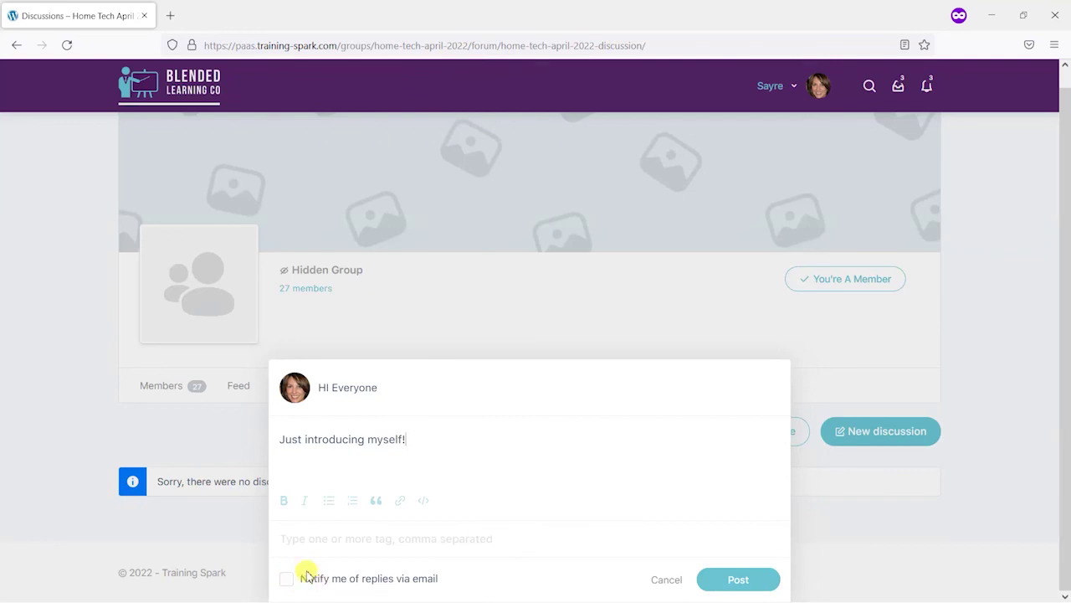
click(736, 581)
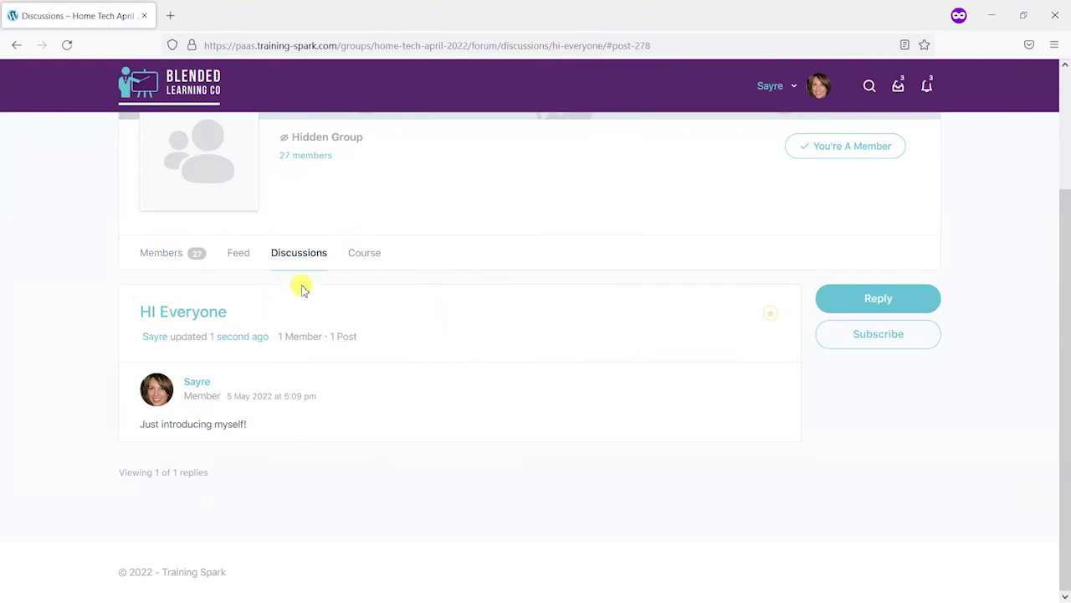
scroll(433, 406, up, 2)
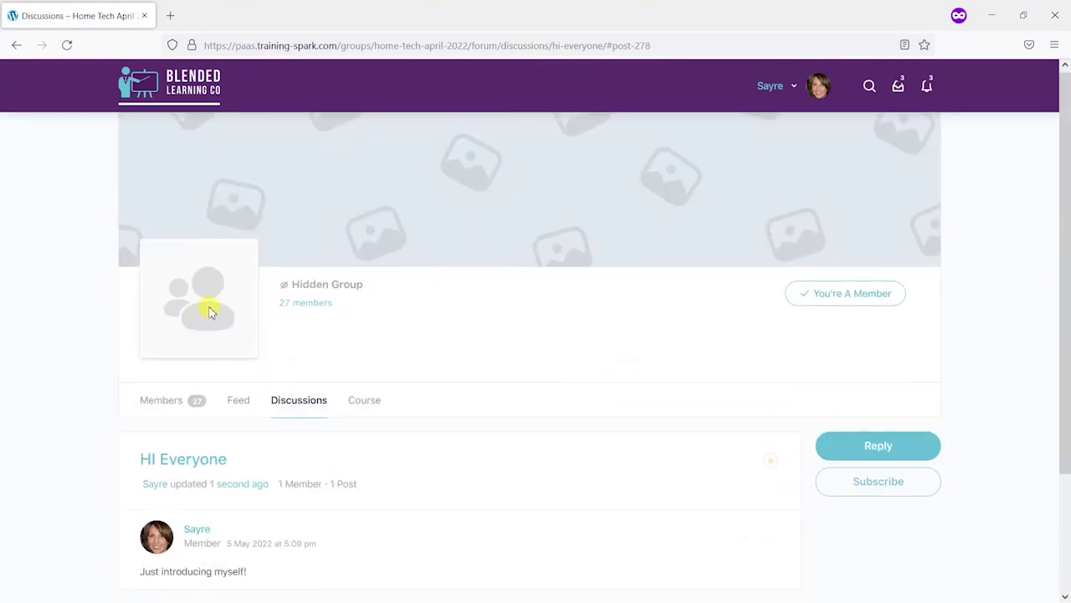
scroll(711, 310, down, 1)
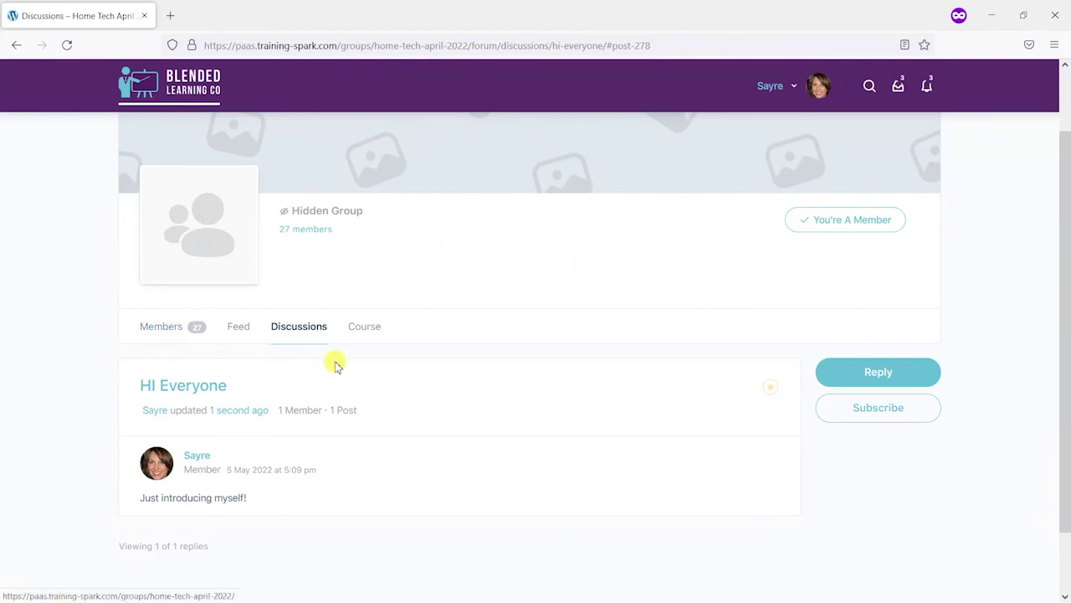
scroll(334, 364, up, 1)
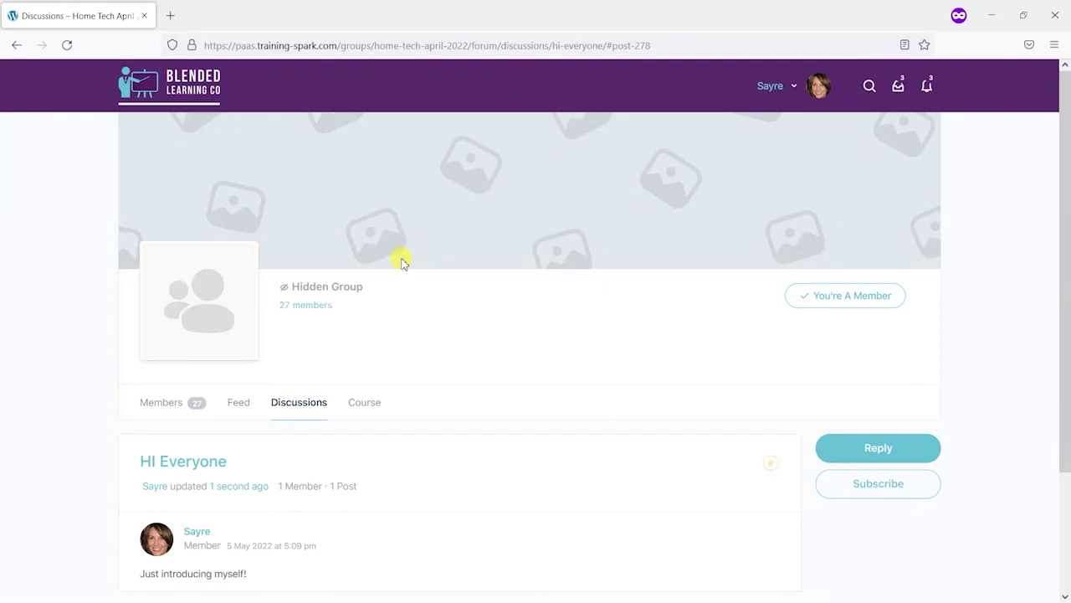
scroll(299, 419, down, 2)
scroll(294, 424, up, 1)
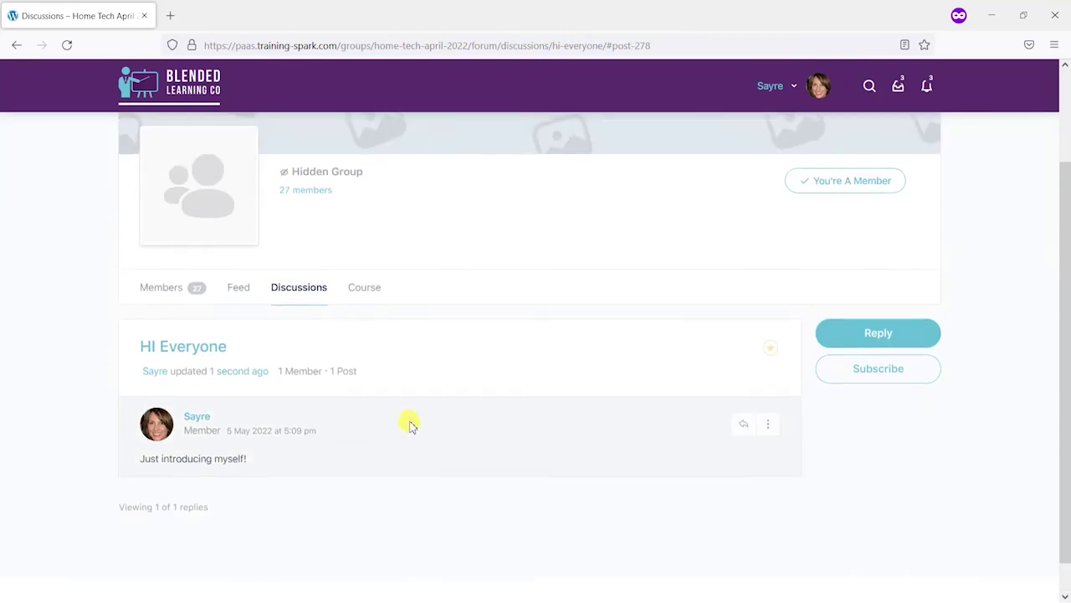